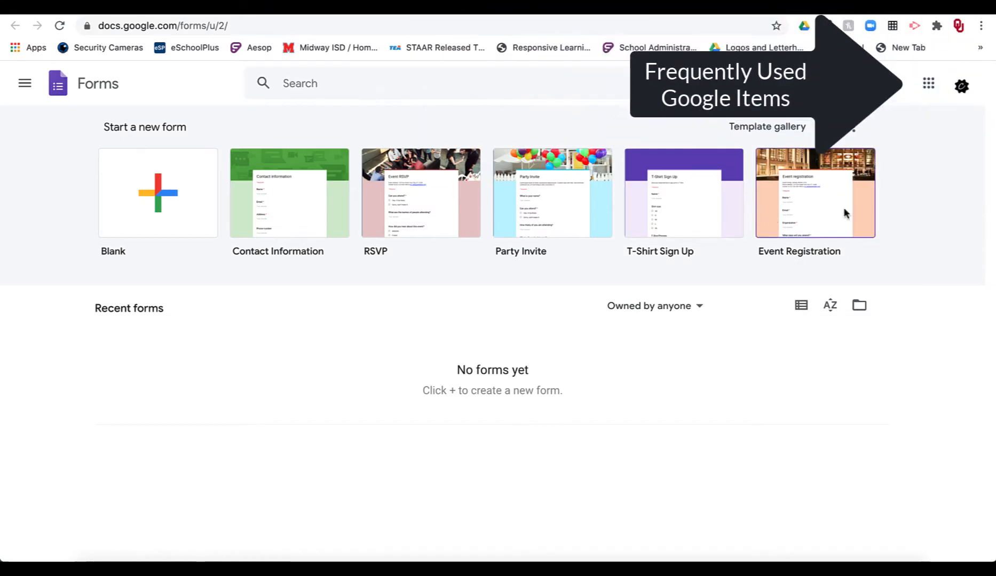
# Browse the list of available Google apps from the Forms home page, down to the end and back up.
pyautogui.click(930, 87)
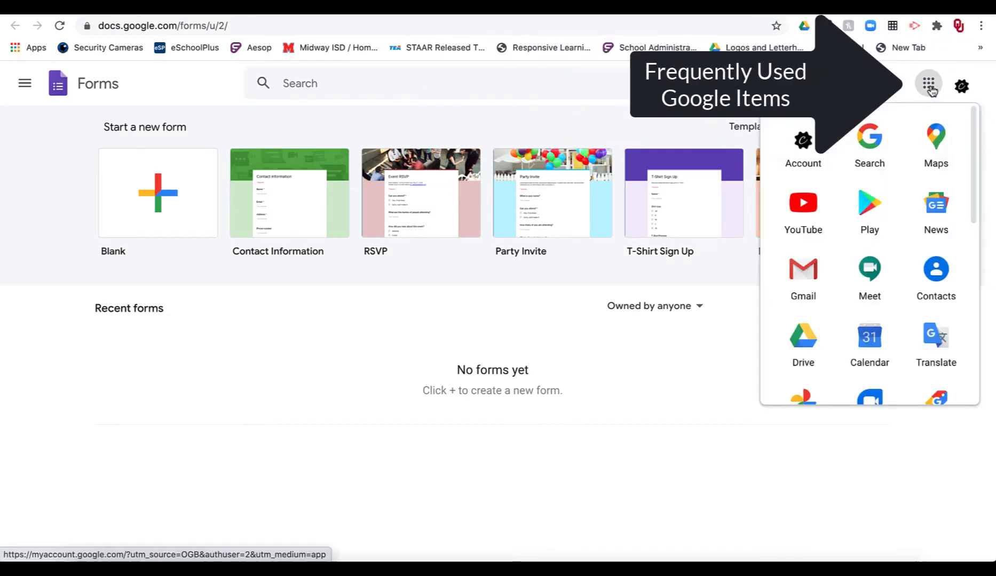
pyautogui.scroll(-4, 884, 262)
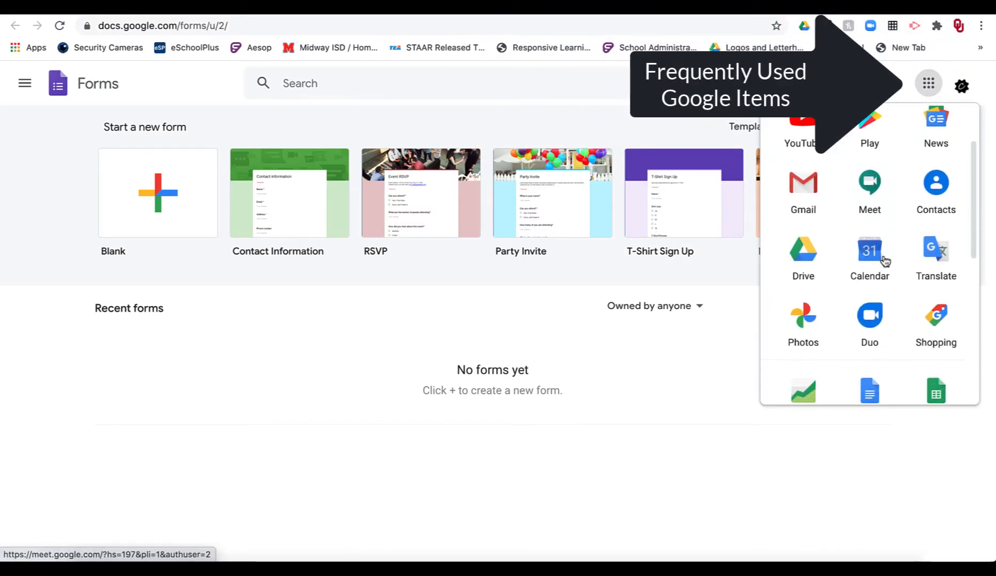
pyautogui.scroll(-4, 884, 262)
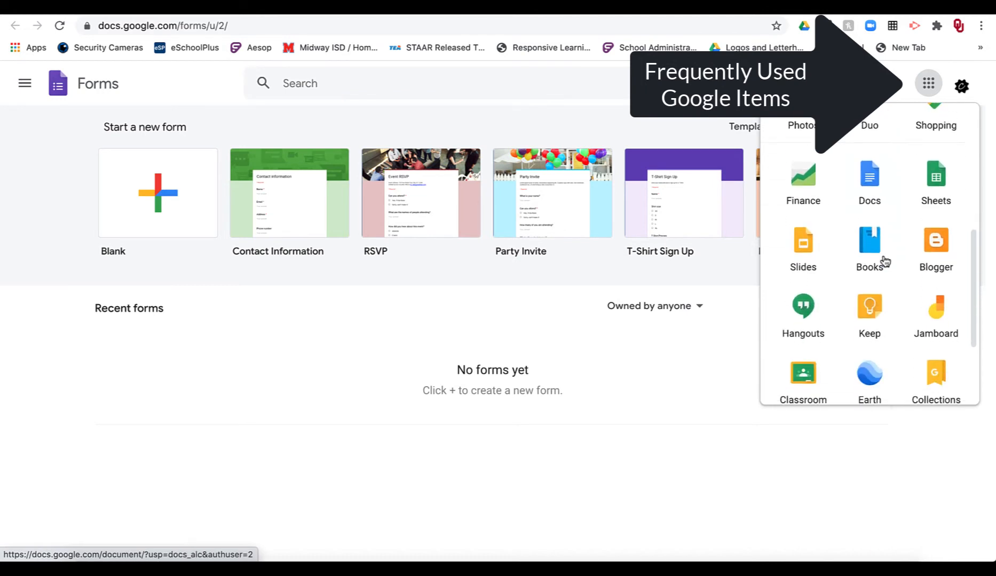
pyautogui.scroll(-1, 884, 261)
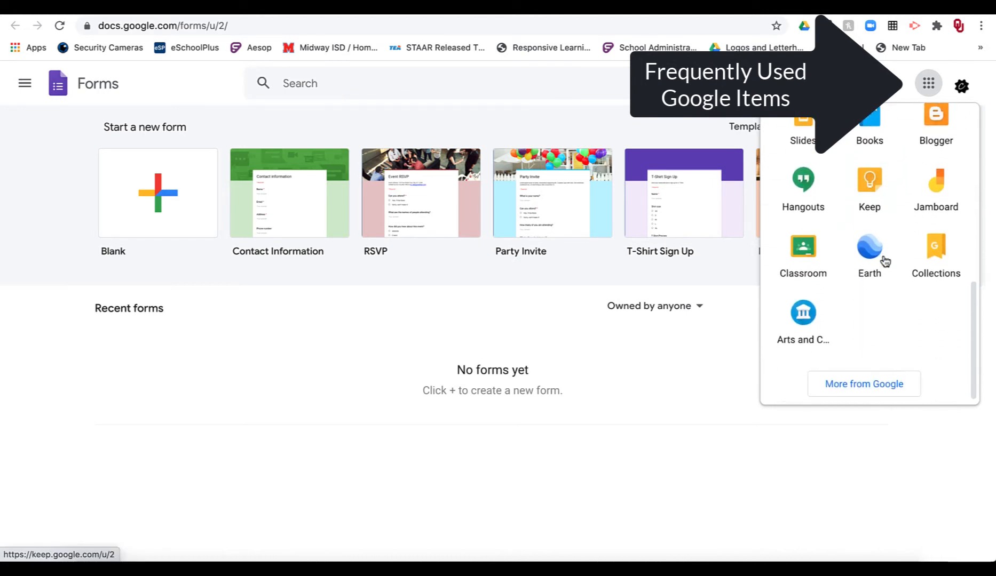
pyautogui.scroll(5, 884, 261)
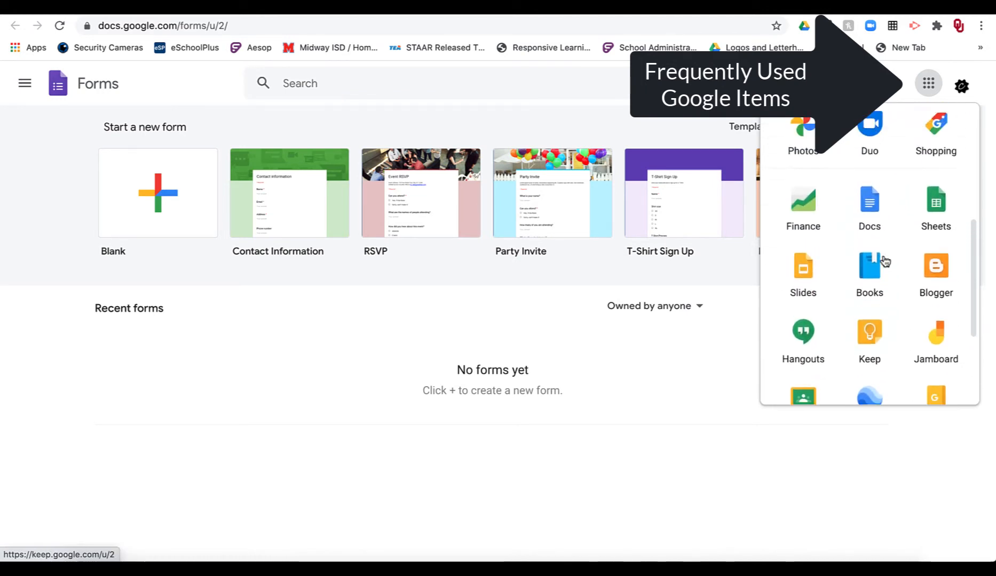
pyautogui.scroll(5, 884, 260)
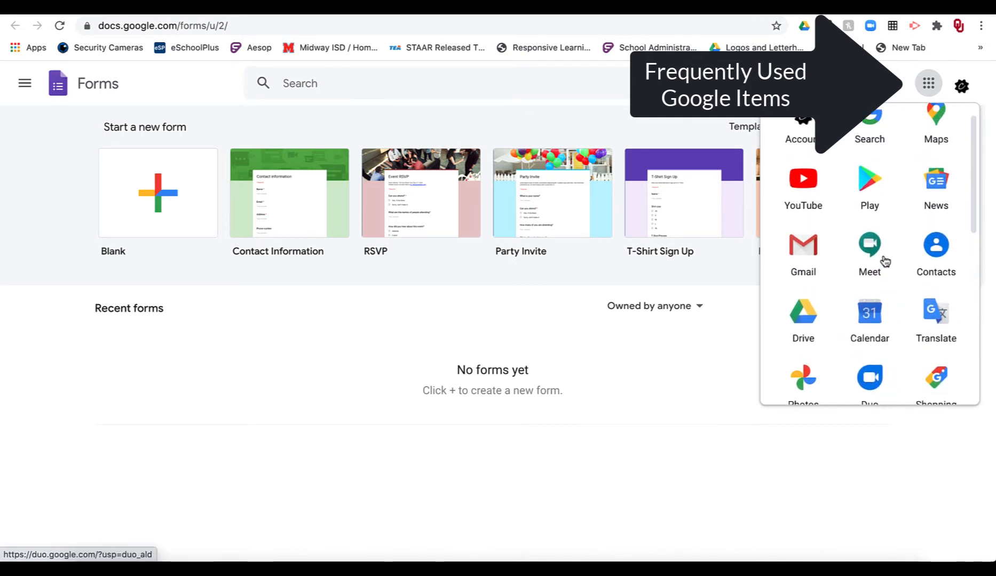
pyautogui.click(873, 451)
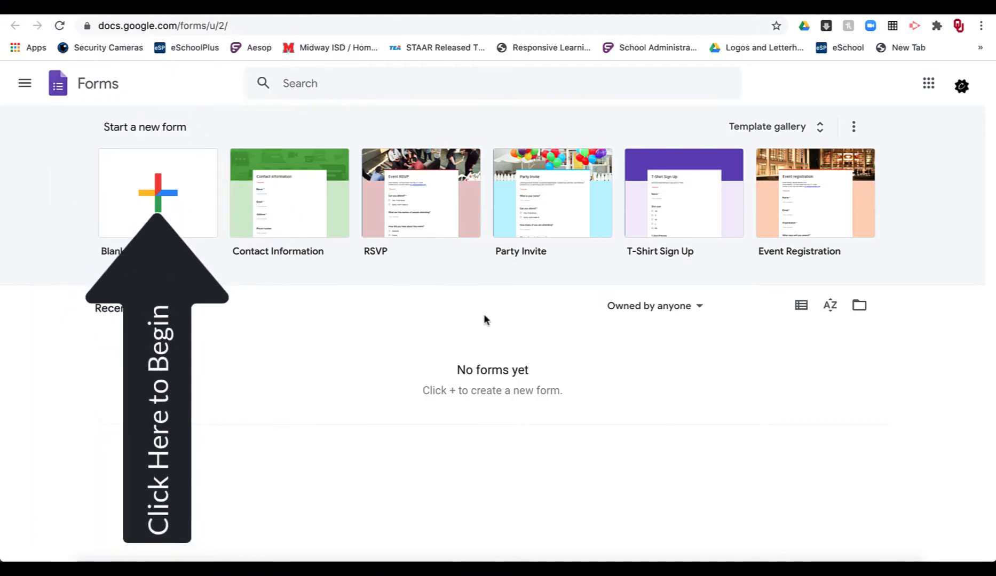
# Create a blank form, decline the introductory tour, and title the form "Sample Google Form".
pyautogui.click(160, 192)
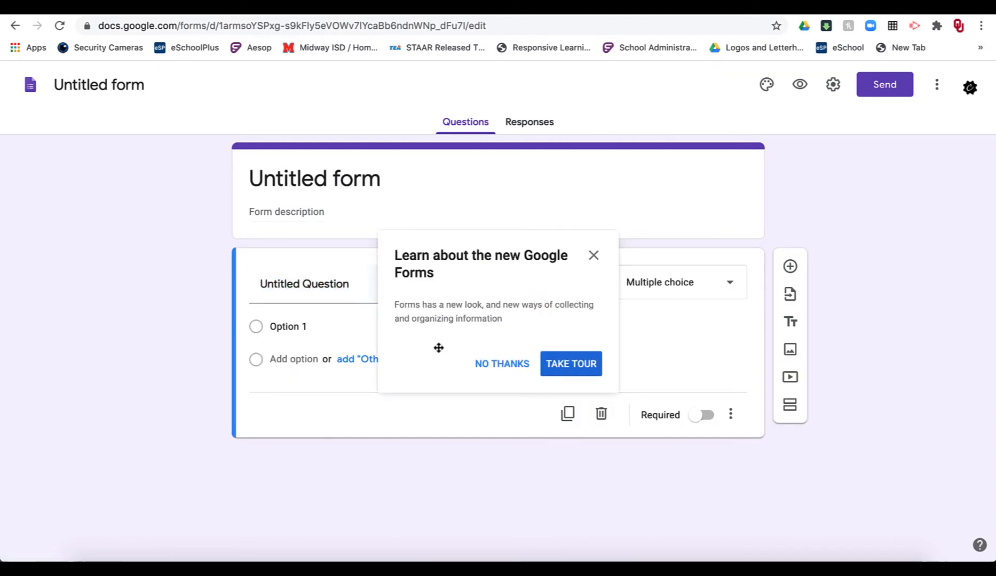
pyautogui.click(487, 365)
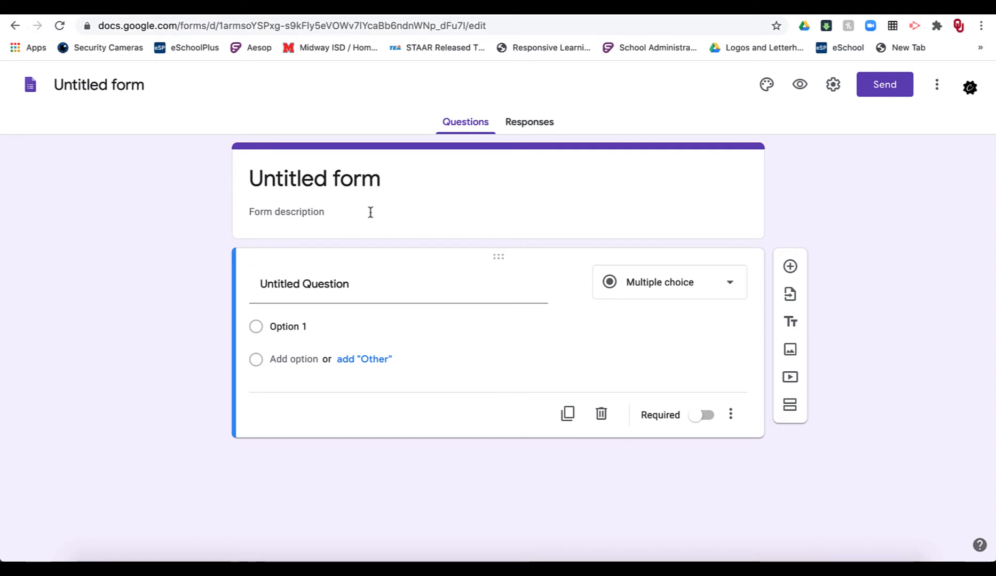
pyautogui.click(363, 178)
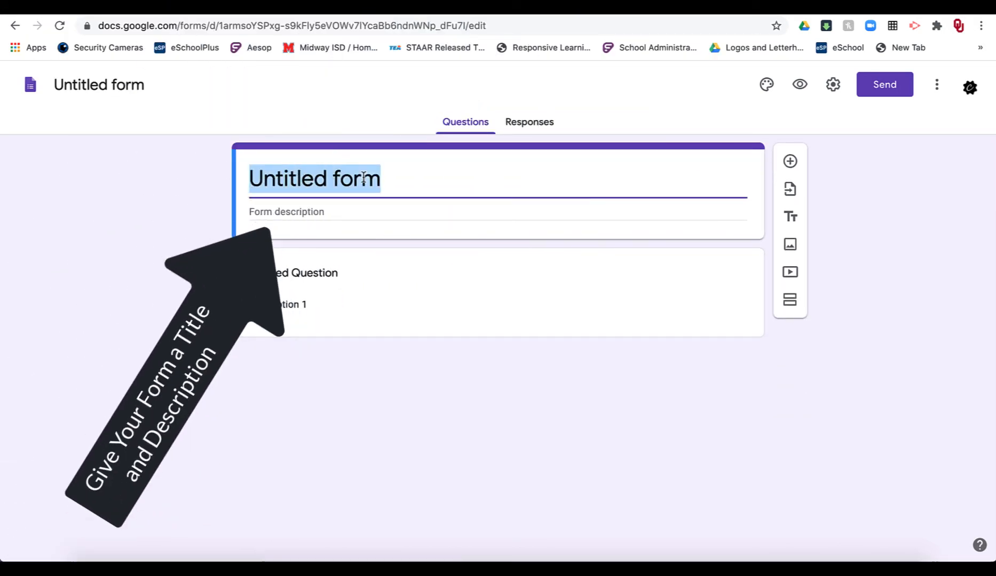
pyautogui.write('Sam')
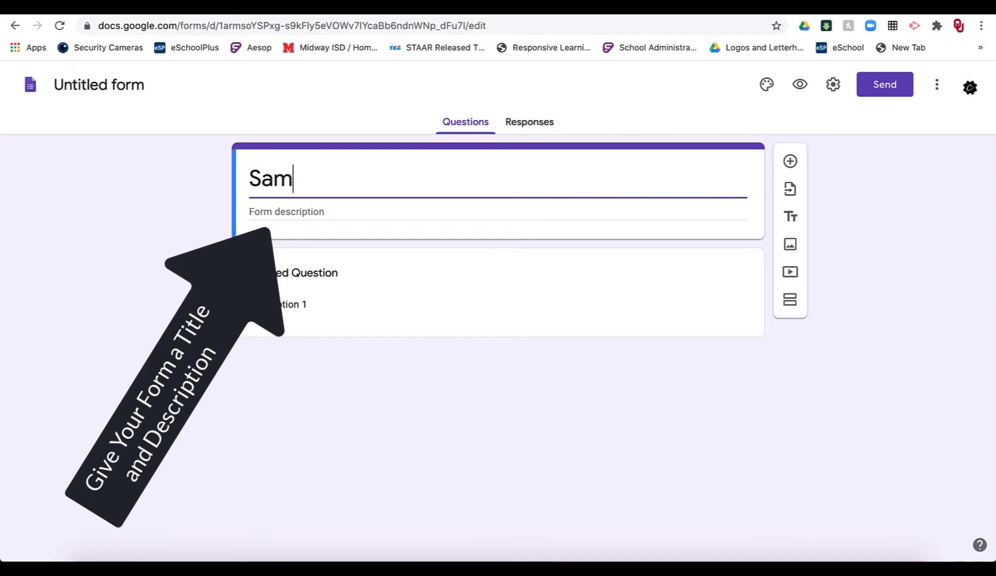
pyautogui.write('ple Google ')
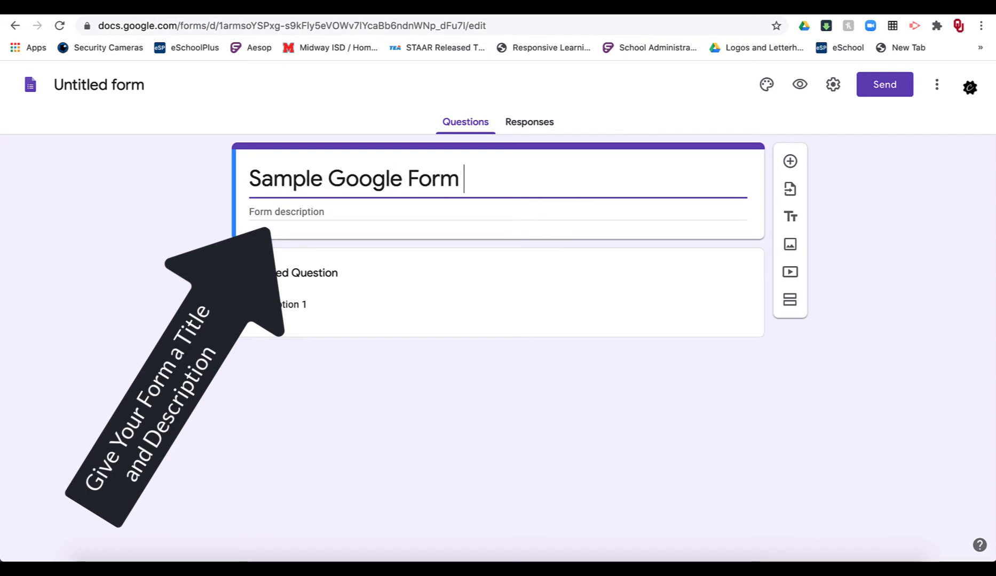
pyautogui.write('Form')
# Enter "Tutorial on How to Create a Google Form" as the form description.
pyautogui.click(313, 211)
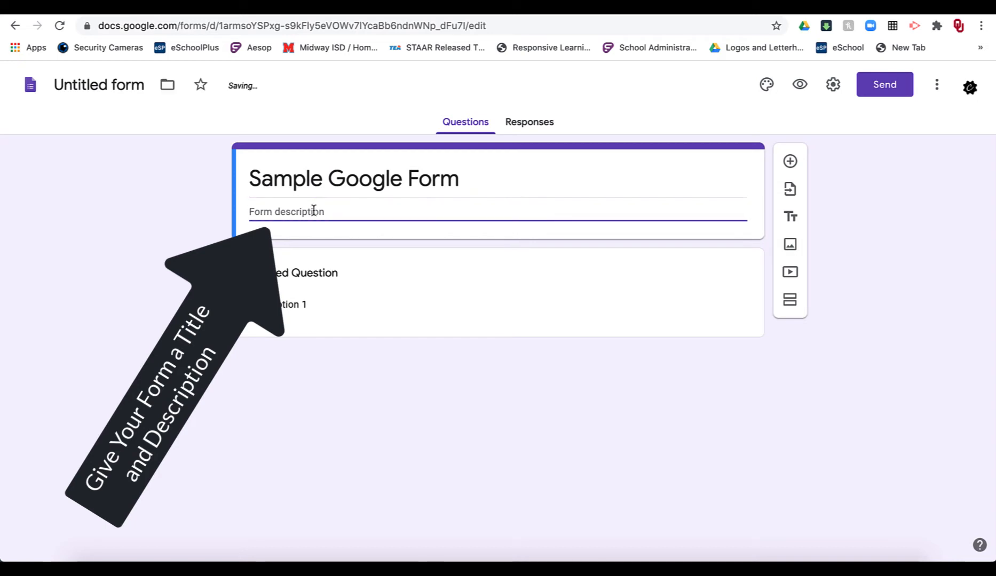
pyautogui.write('Tutori')
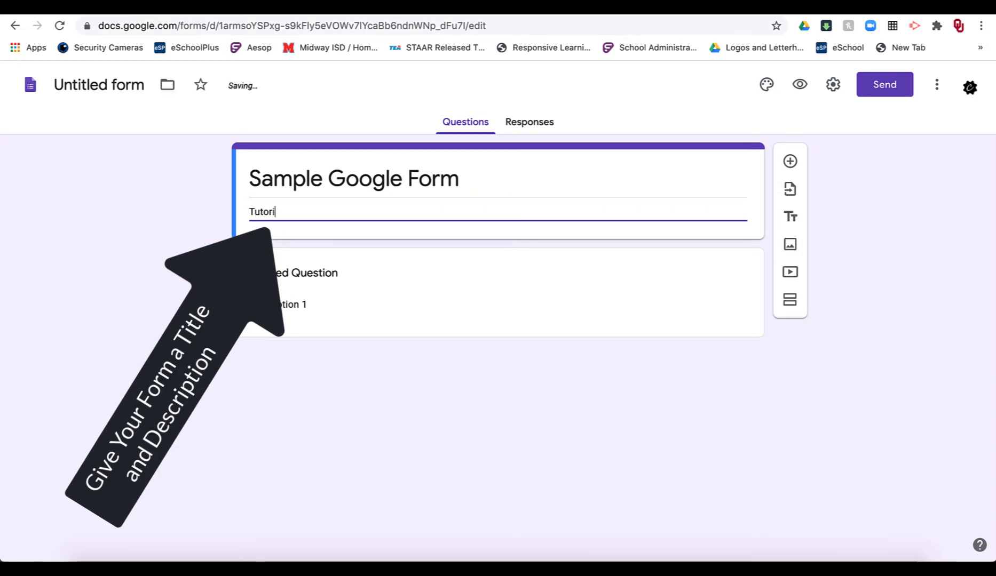
pyautogui.write('al on How to')
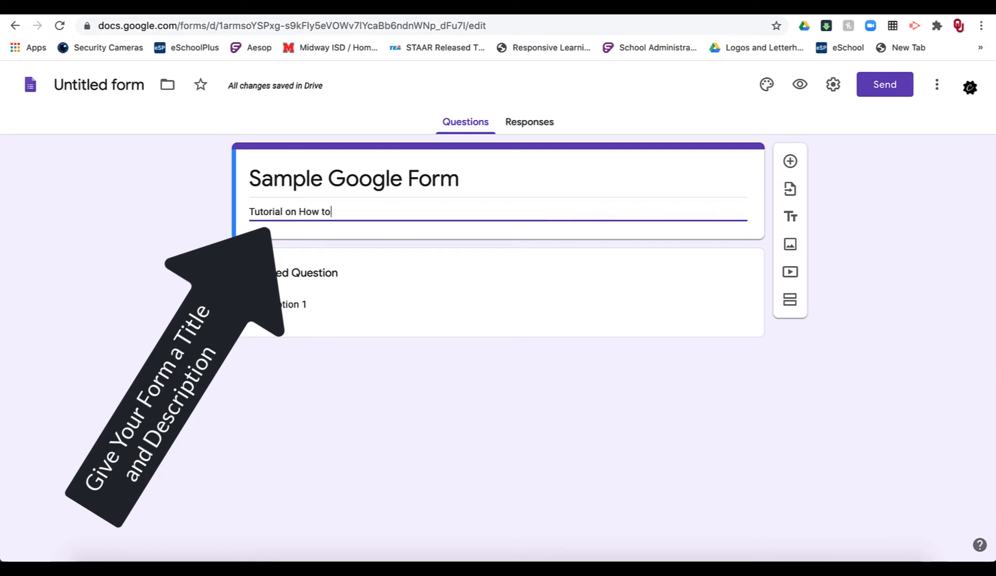
pyautogui.write(' Create a F')
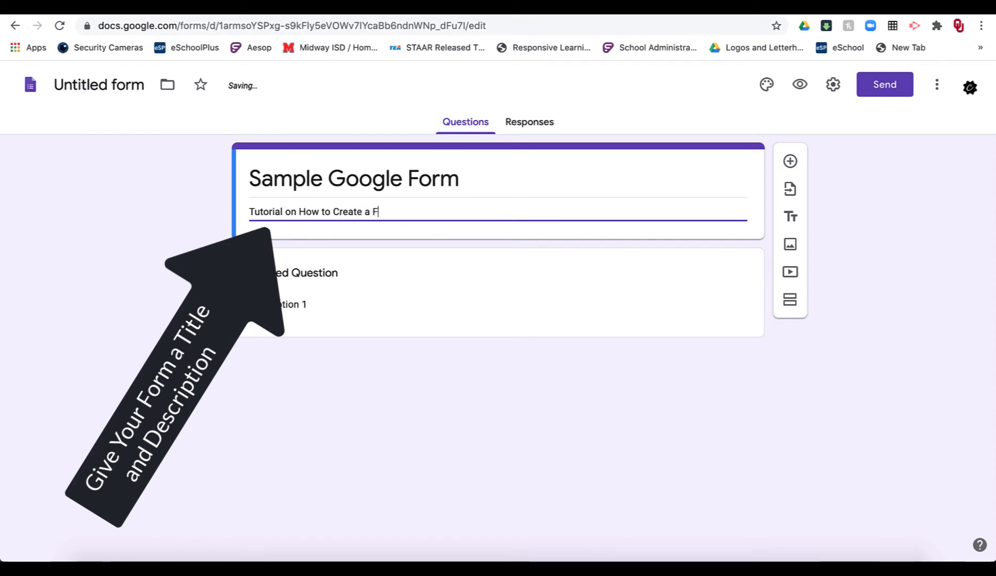
pyautogui.write(' a Google F')
pyautogui.press('BackSpace')
pyautogui.write('Google Form')
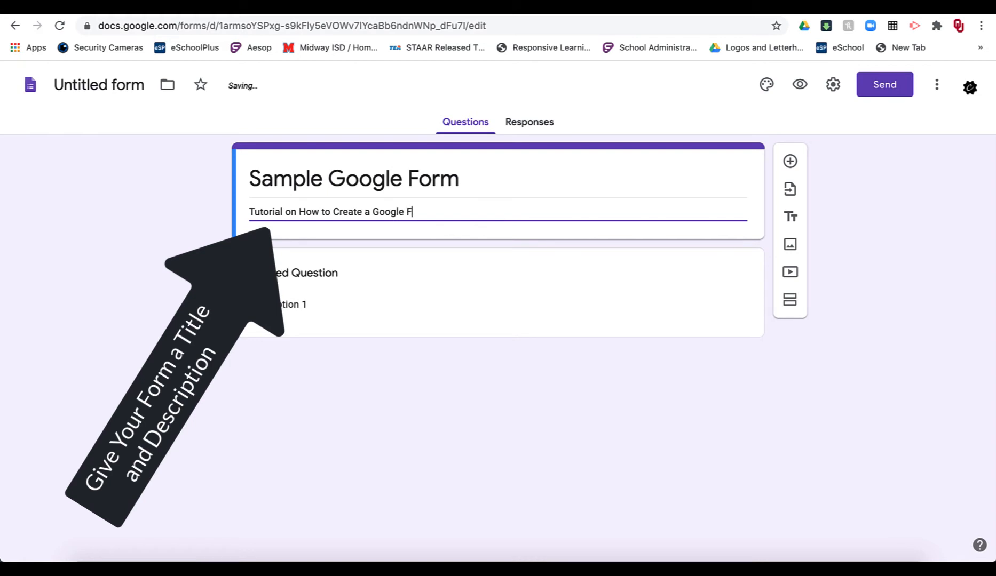
# Title the first question "First Name" and make it required.
pyautogui.click(276, 275)
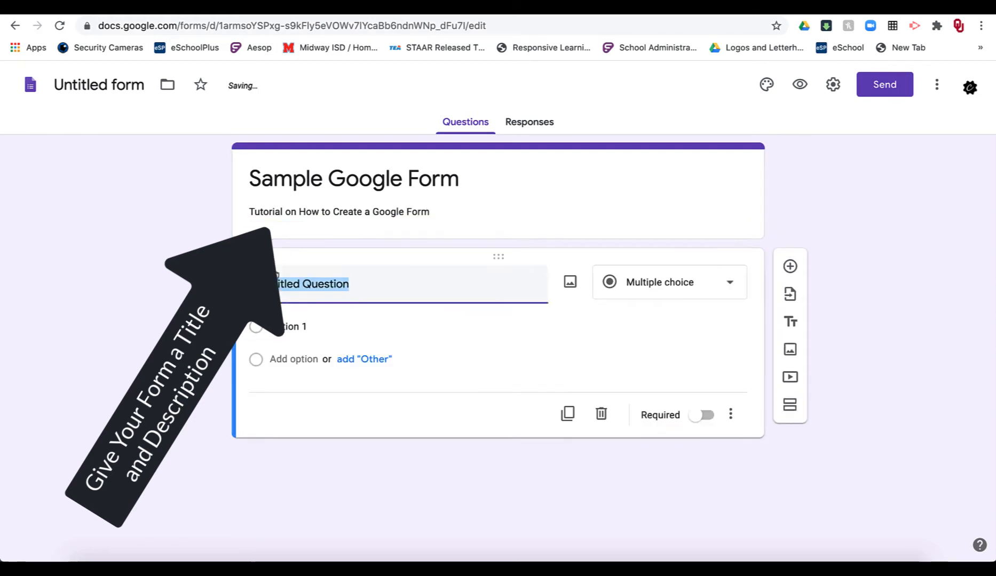
pyautogui.write('Fi')
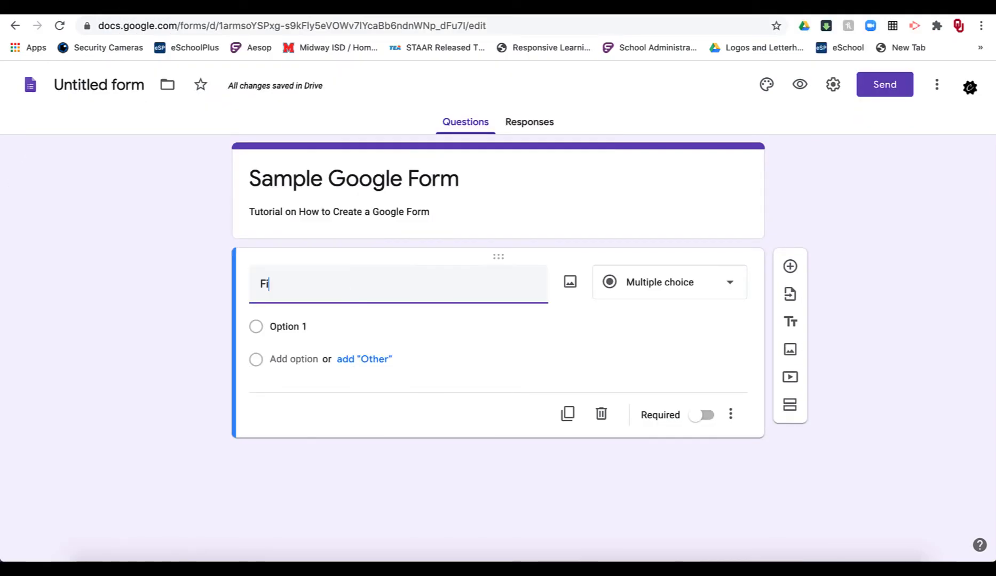
pyautogui.write('rst Name')
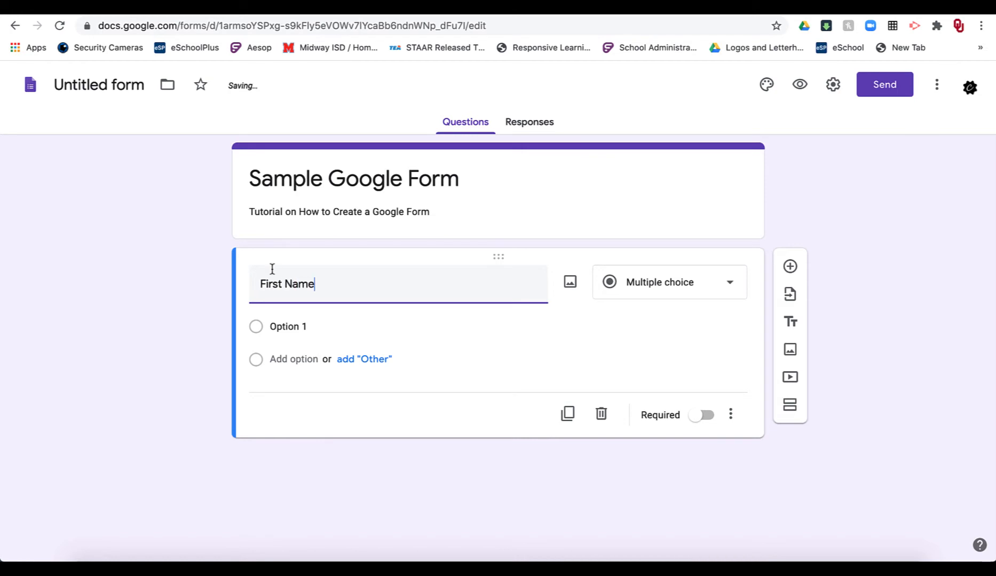
pyautogui.click(694, 395)
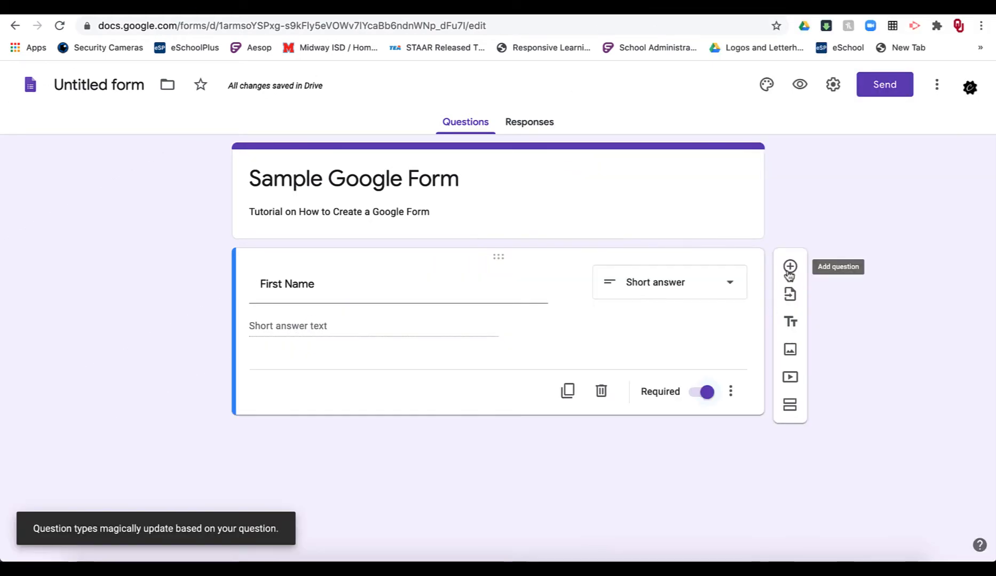
# Add a second question titled "Last Name" and make it required.
pyautogui.click(789, 272)
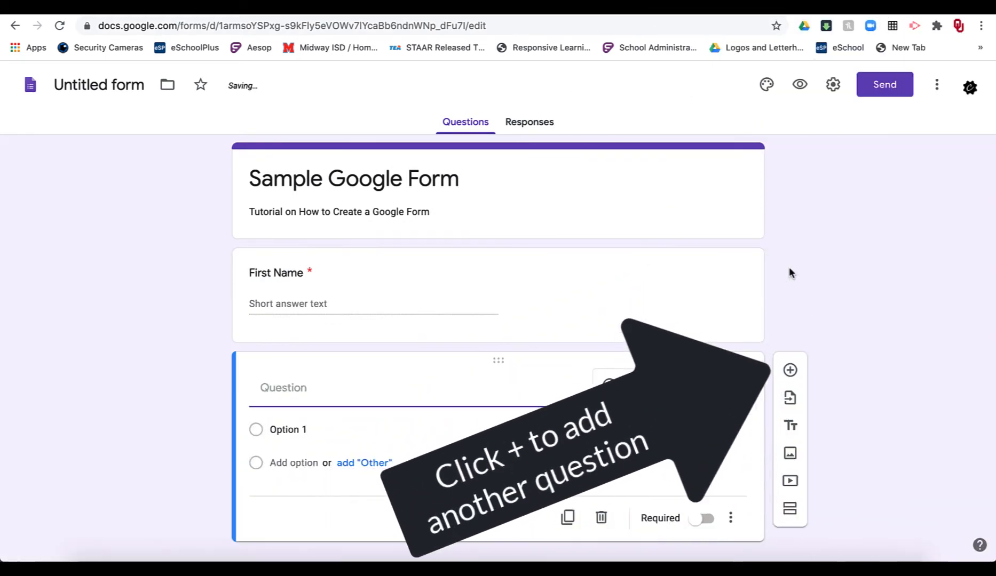
pyautogui.write('Last Nam')
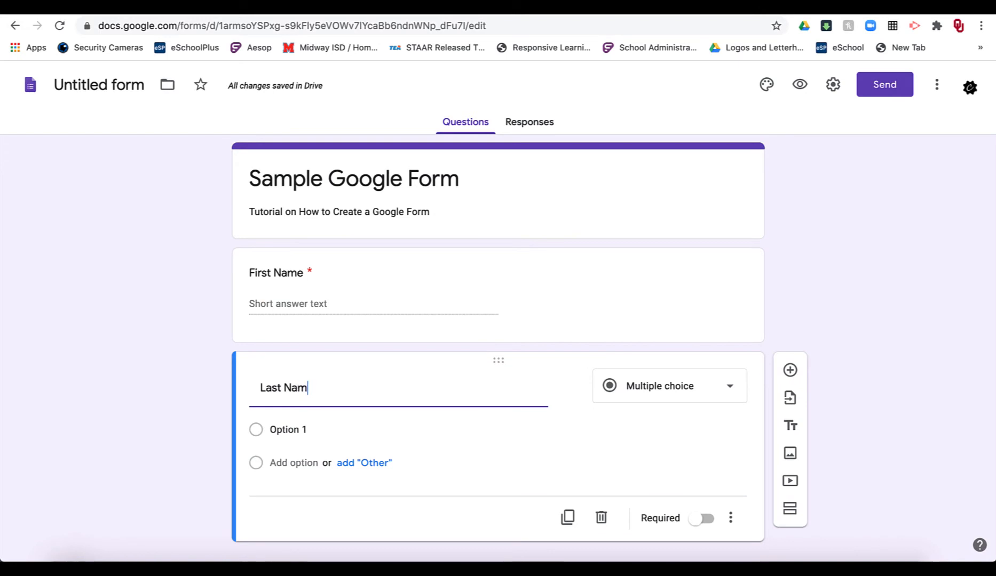
pyautogui.write('e')
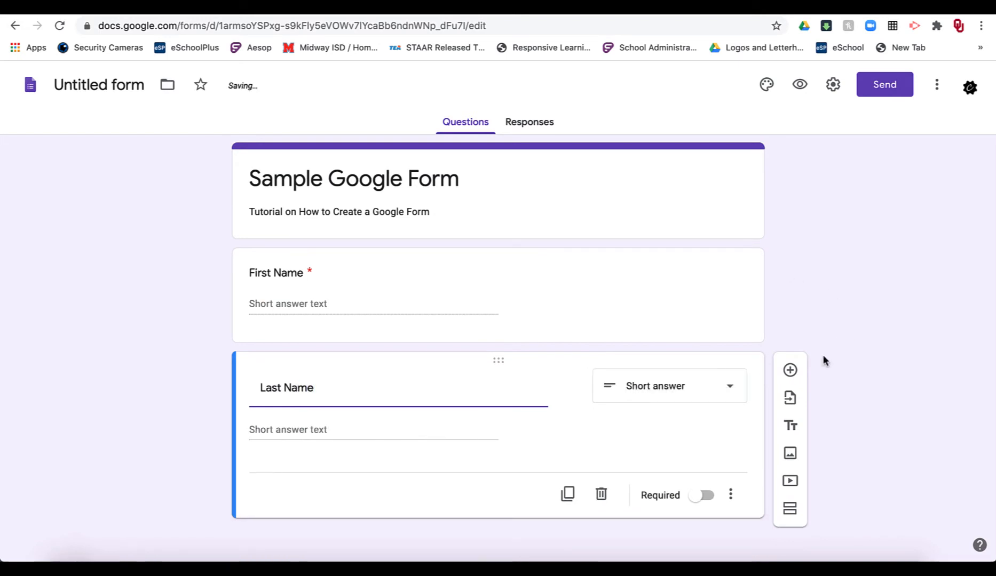
pyautogui.click(698, 501)
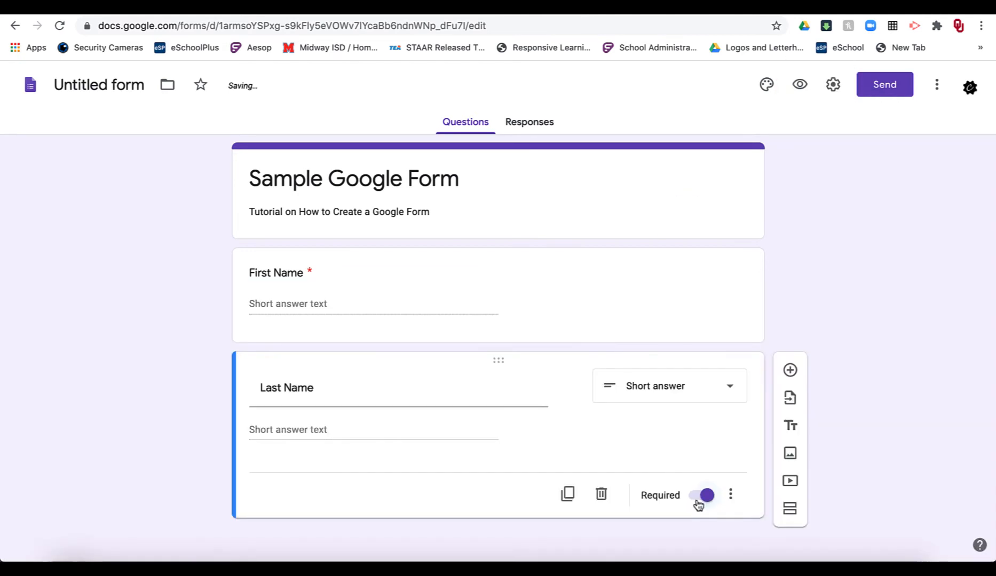
# Add an untitled third question of type Date below Last Name and make it required.
pyautogui.click(790, 371)
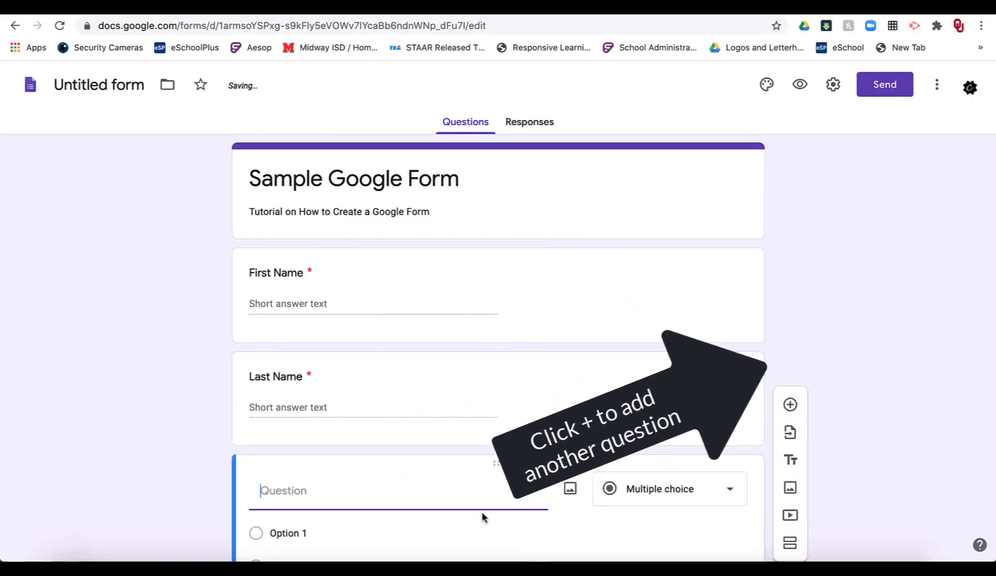
pyautogui.scroll(-3, 482, 512)
pyautogui.click(654, 375)
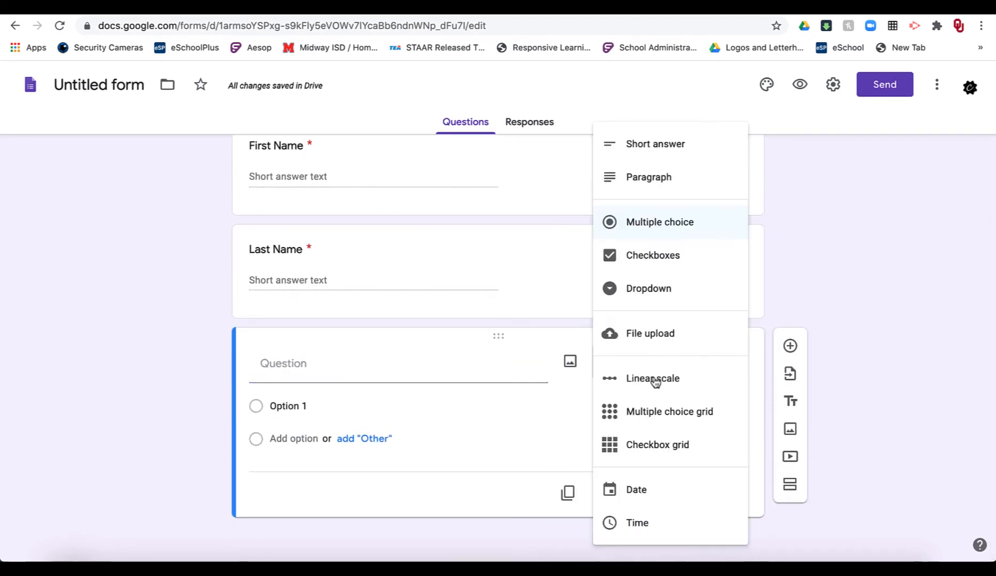
pyautogui.click(636, 492)
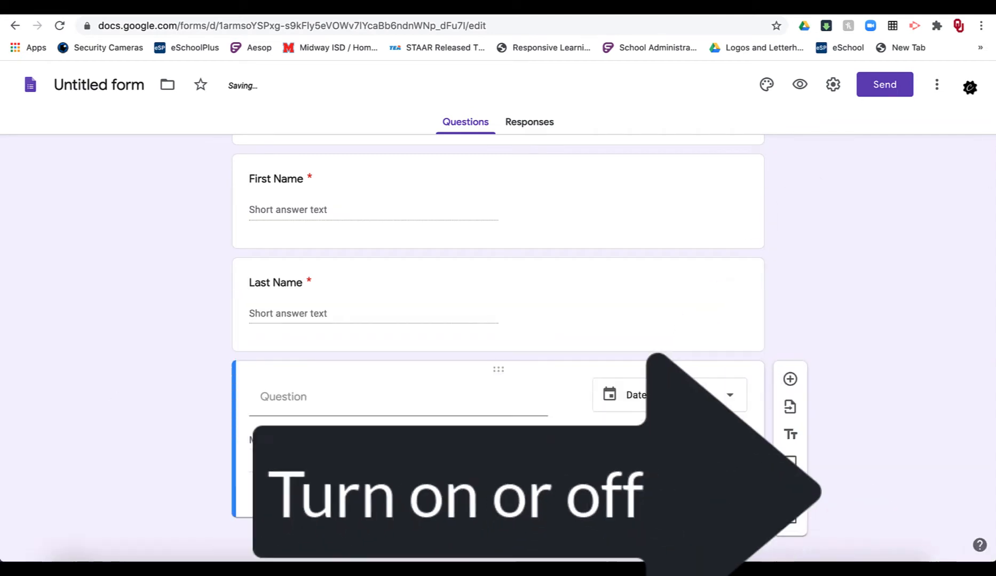
pyautogui.click(691, 496)
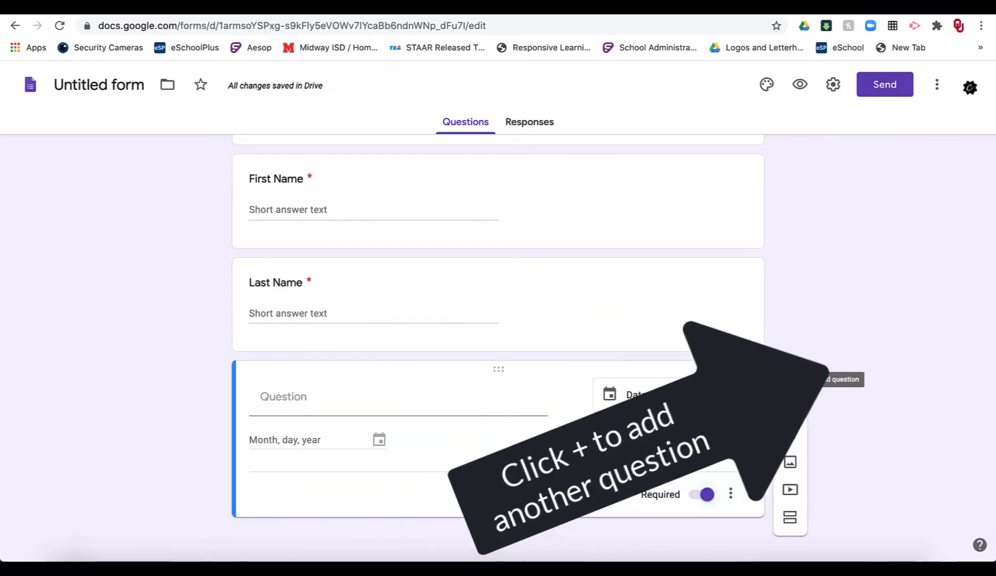
# Add a fourth question of type File upload and agree to let respondents upload files to Drive.
pyautogui.click(791, 380)
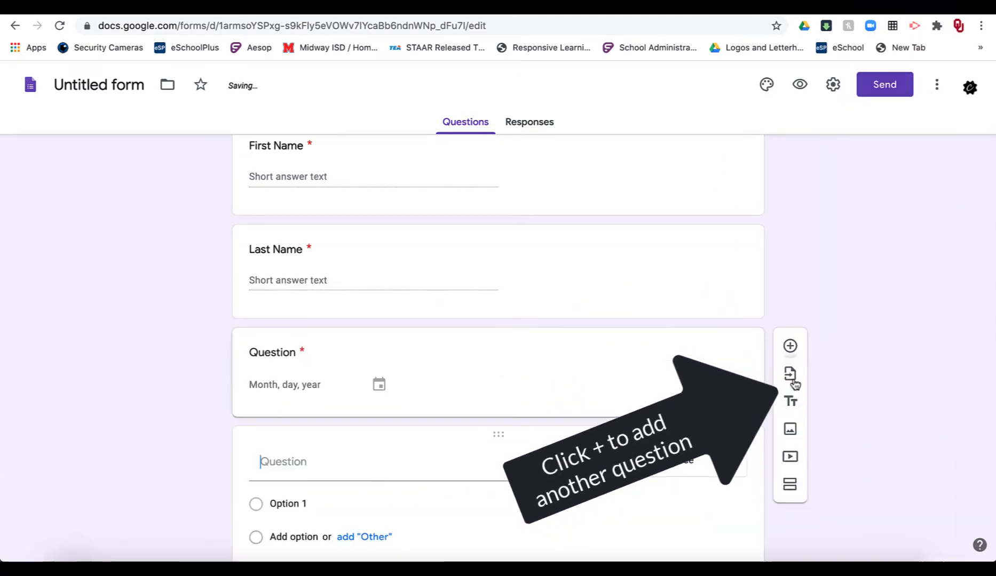
pyautogui.scroll(-1, 649, 488)
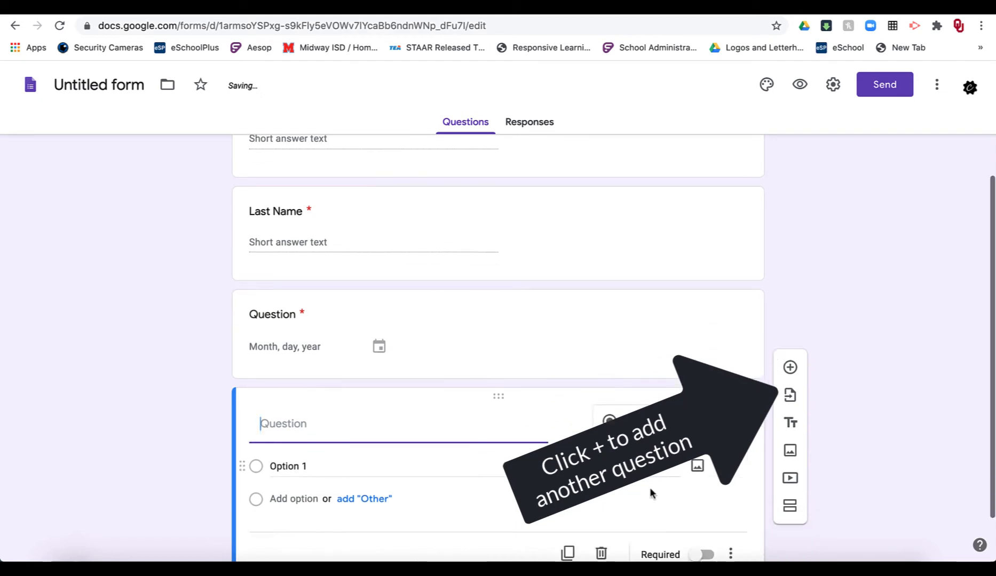
pyautogui.scroll(-1, 650, 494)
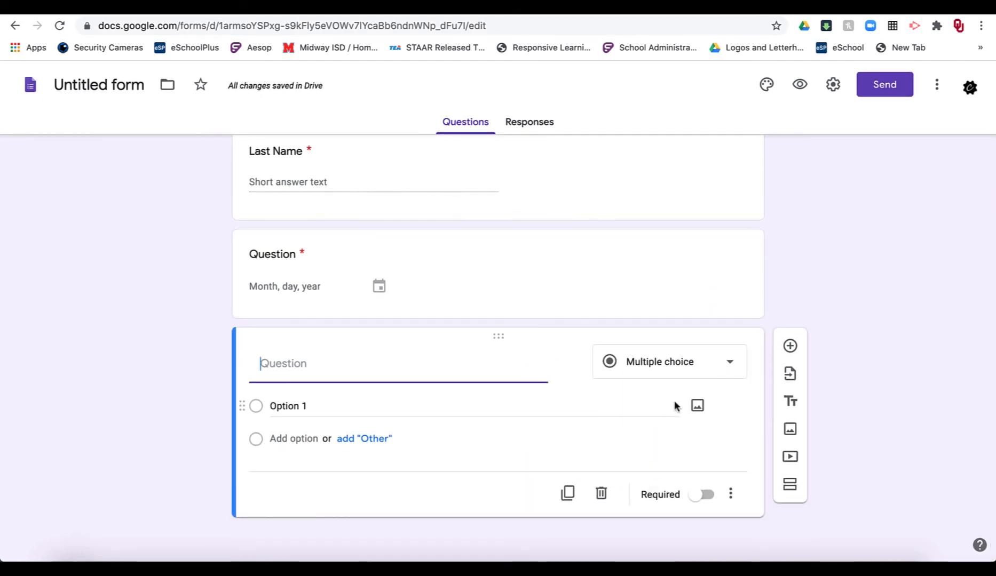
pyautogui.click(678, 373)
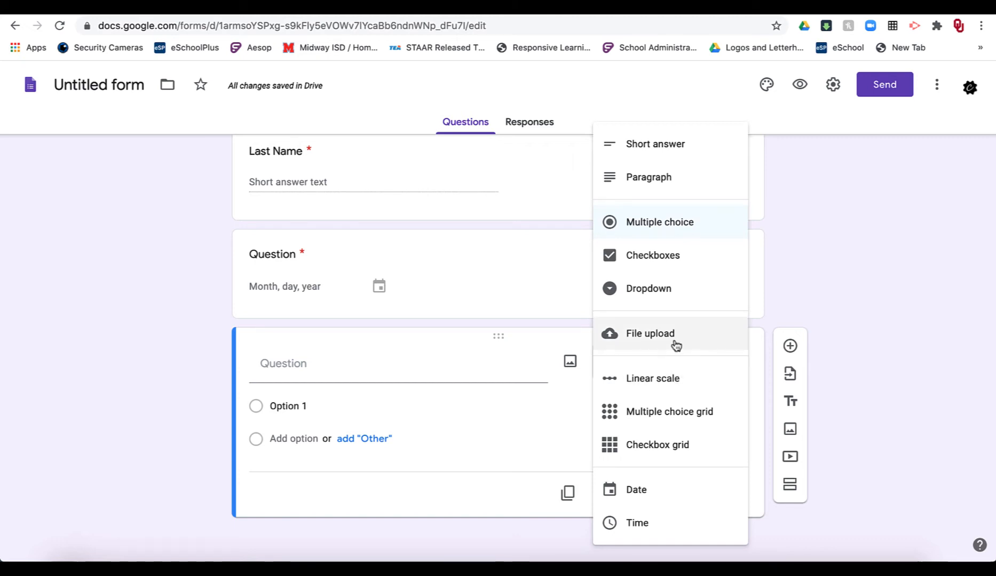
pyautogui.click(675, 345)
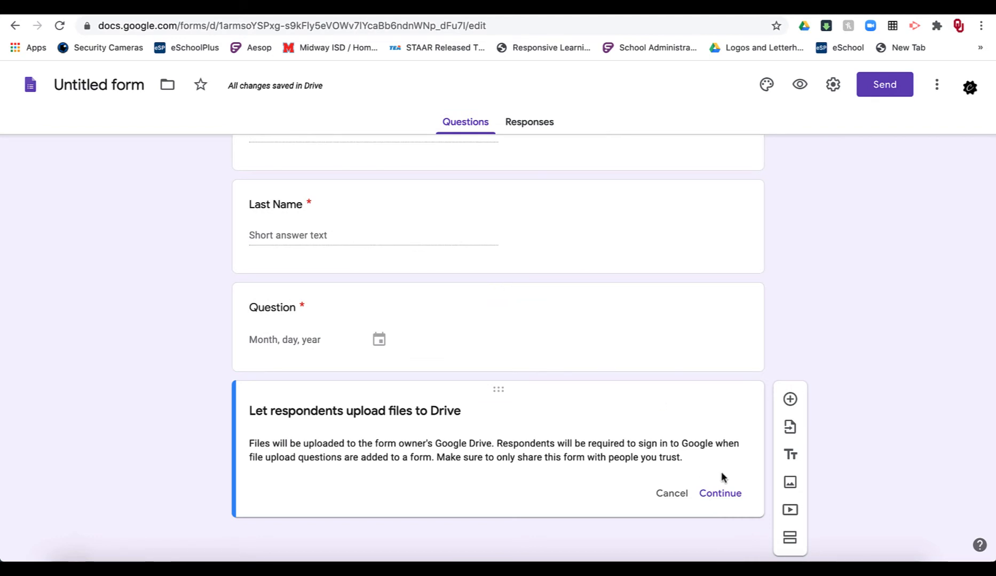
pyautogui.click(726, 492)
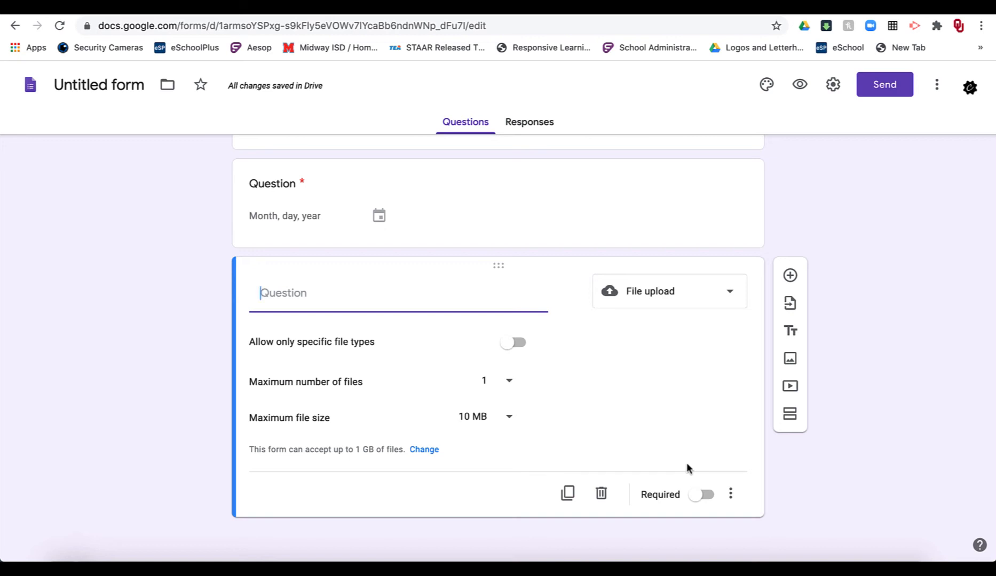
# Title the file upload question "Please upload a picture of your work." and make it required.
pyautogui.write('Please upload a ')
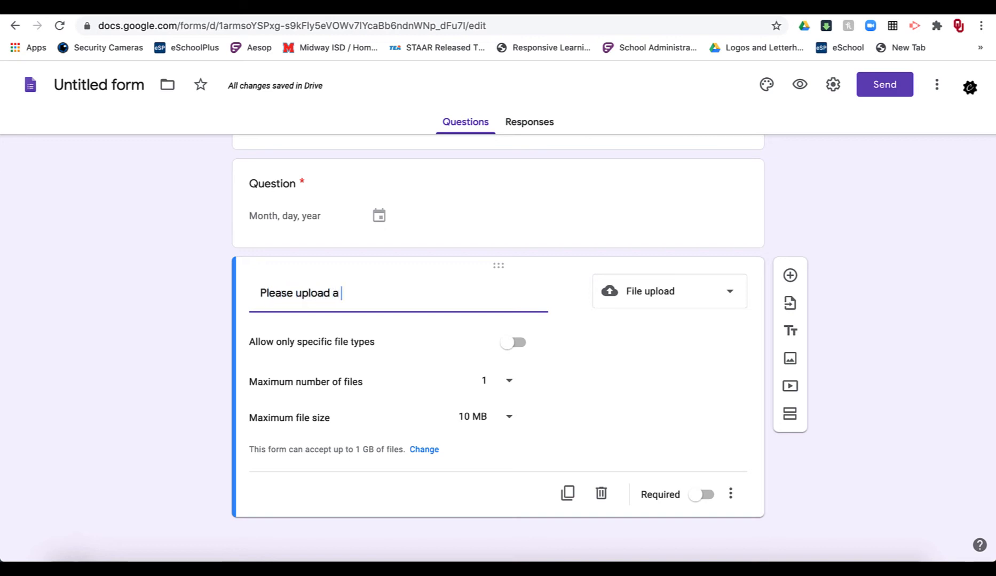
pyautogui.write('picture of ')
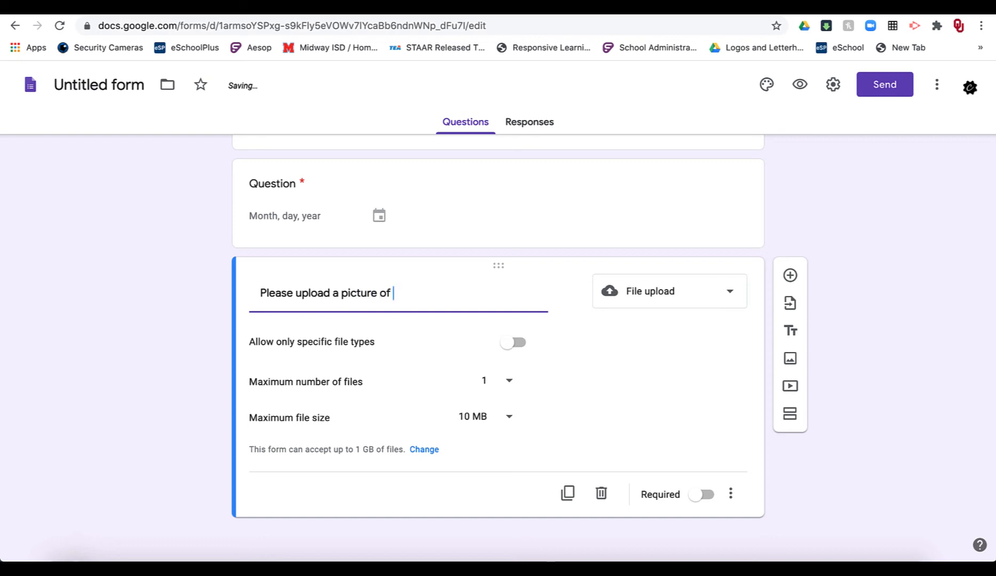
pyautogui.write('your work.')
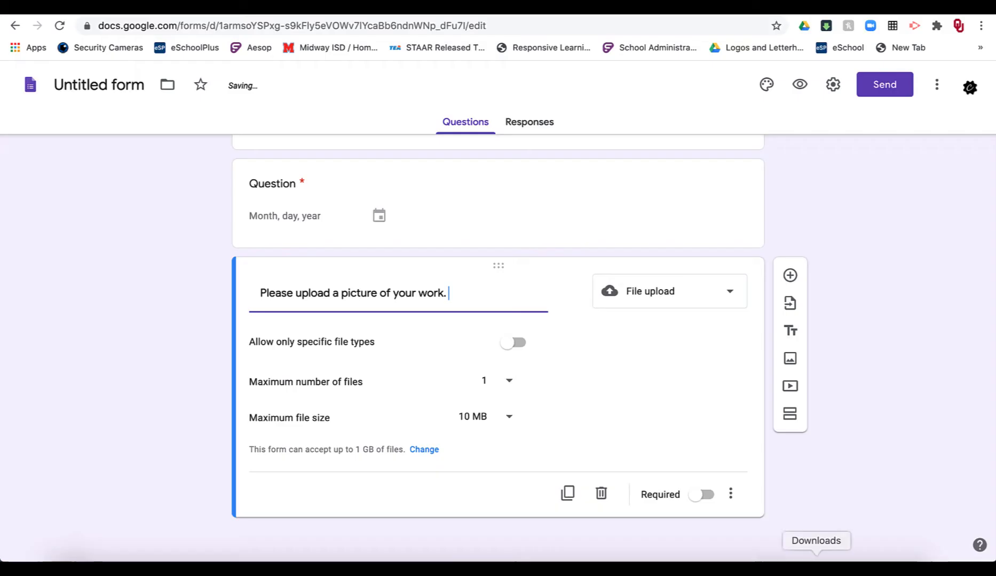
pyautogui.click(702, 496)
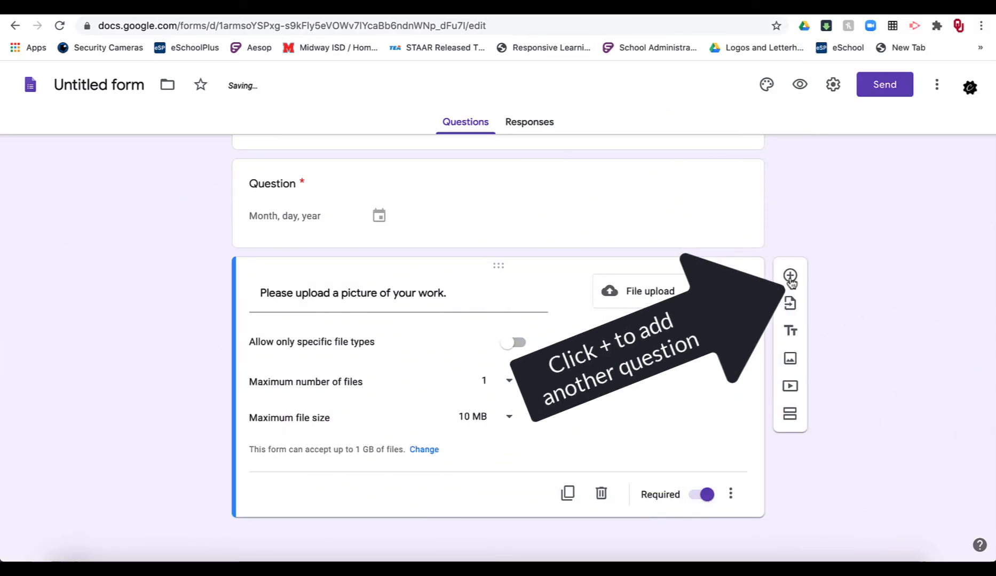
# Add a fifth question of type Multiple choice titled "What is this logo?".
pyautogui.click(789, 275)
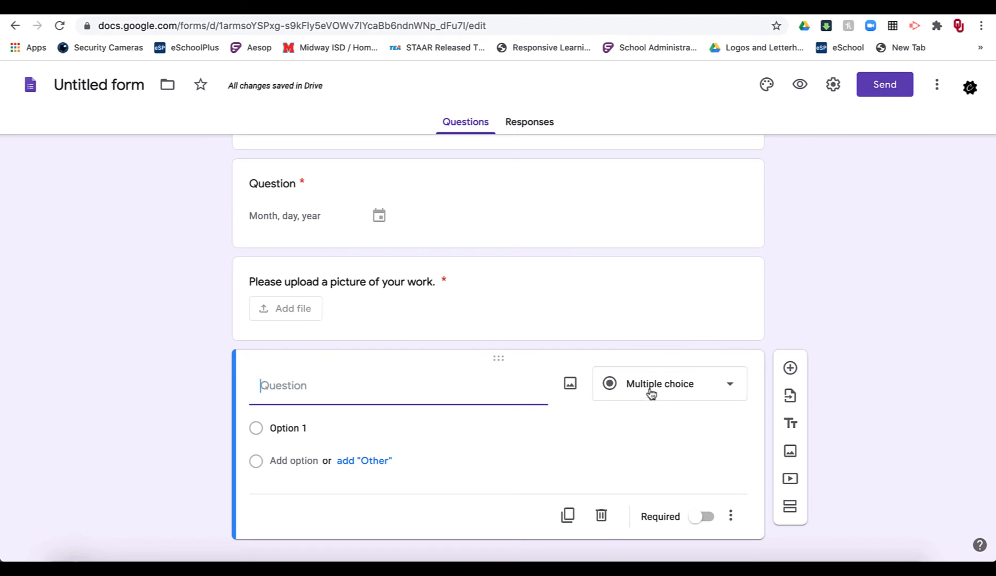
pyautogui.write('W')
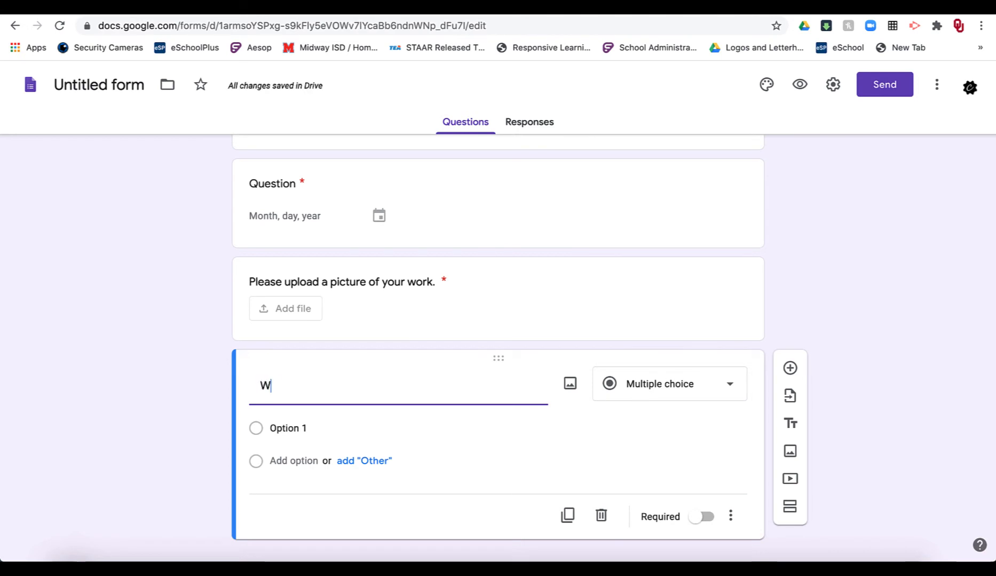
pyautogui.write('ha')
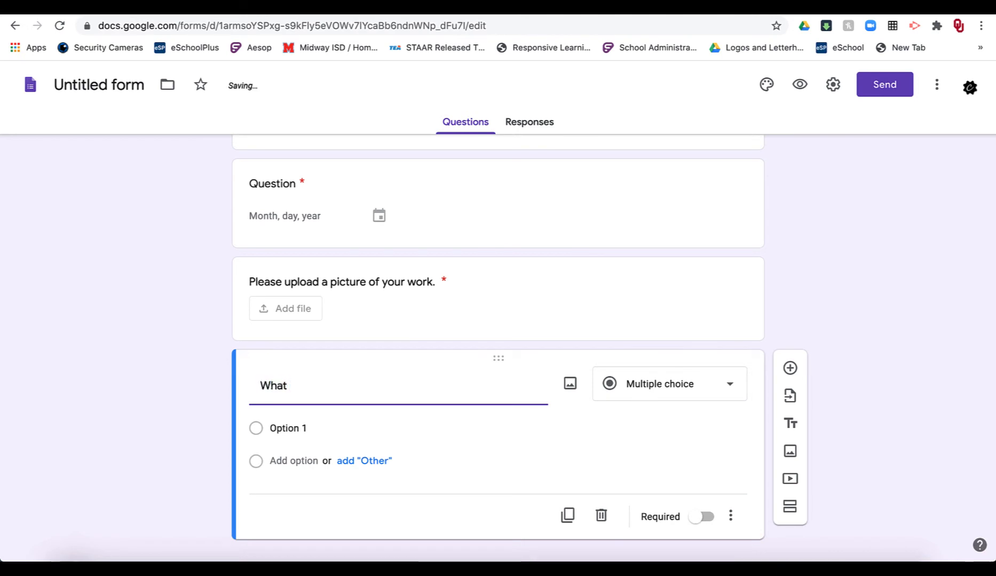
pyautogui.write('this logo')
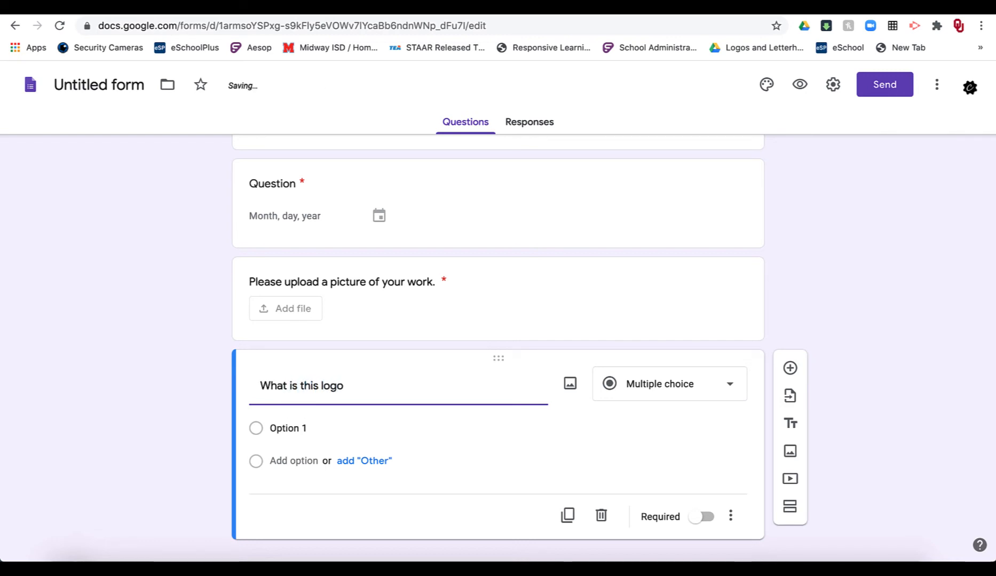
# Insert the CC Logo image from the desktop's Personal folder into the logo question.
pyautogui.click(570, 383)
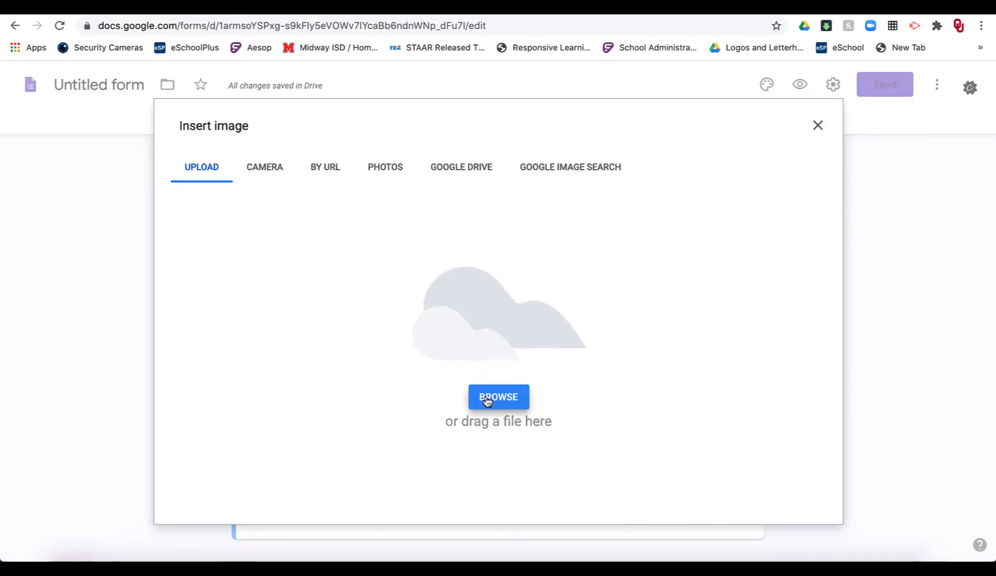
pyautogui.click(486, 402)
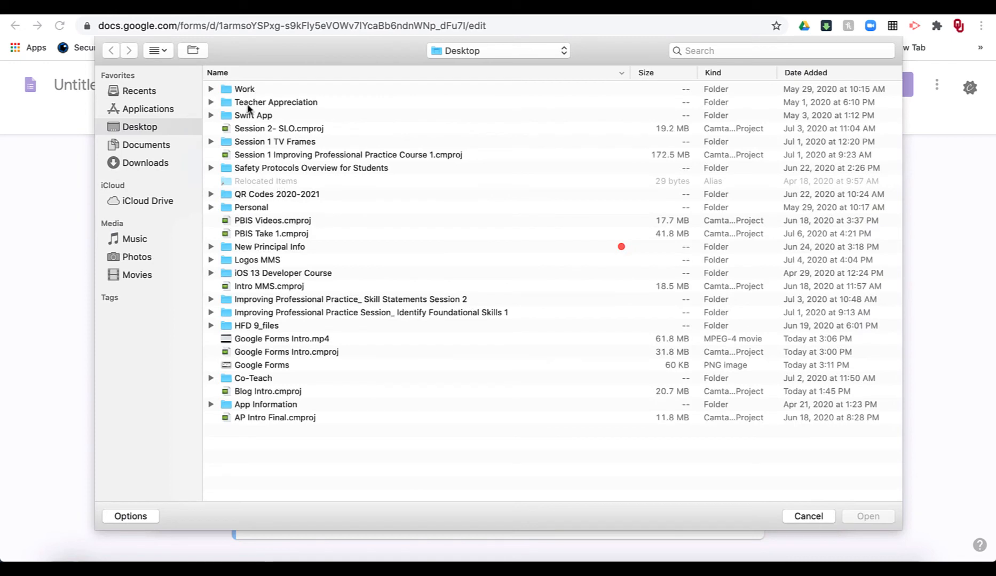
pyautogui.doubleClick(234, 208)
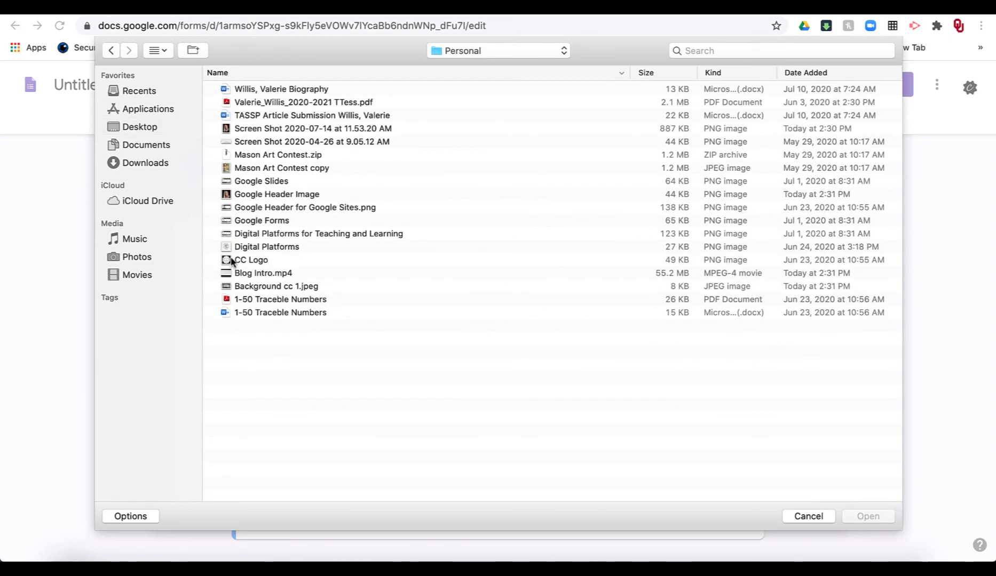
pyautogui.doubleClick(231, 261)
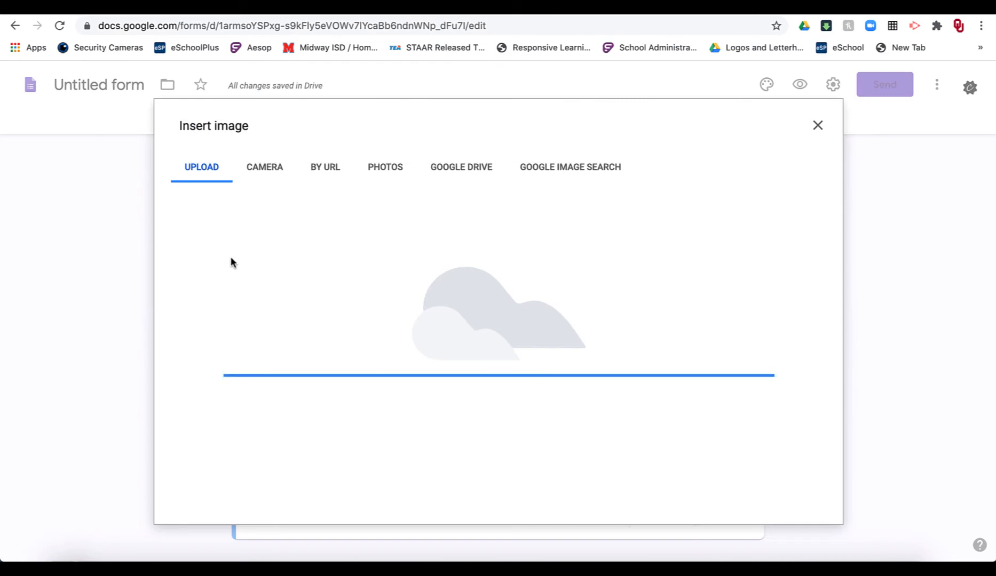
# Name the first answer option of the logo question "Coalesced Classroom".
pyautogui.scroll(-4, 346, 431)
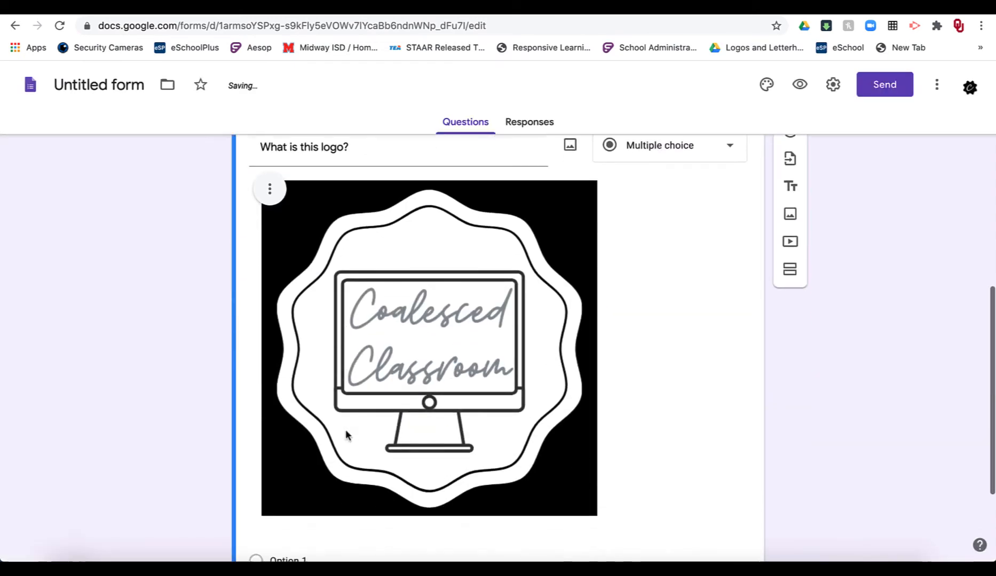
pyautogui.scroll(-3, 346, 435)
pyautogui.click(346, 430)
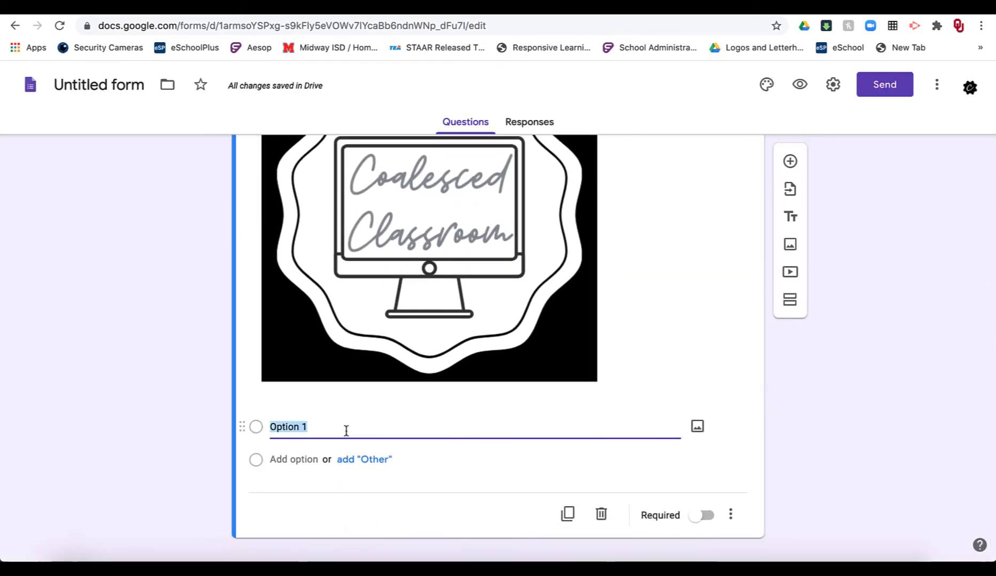
pyautogui.write('Coalesced')
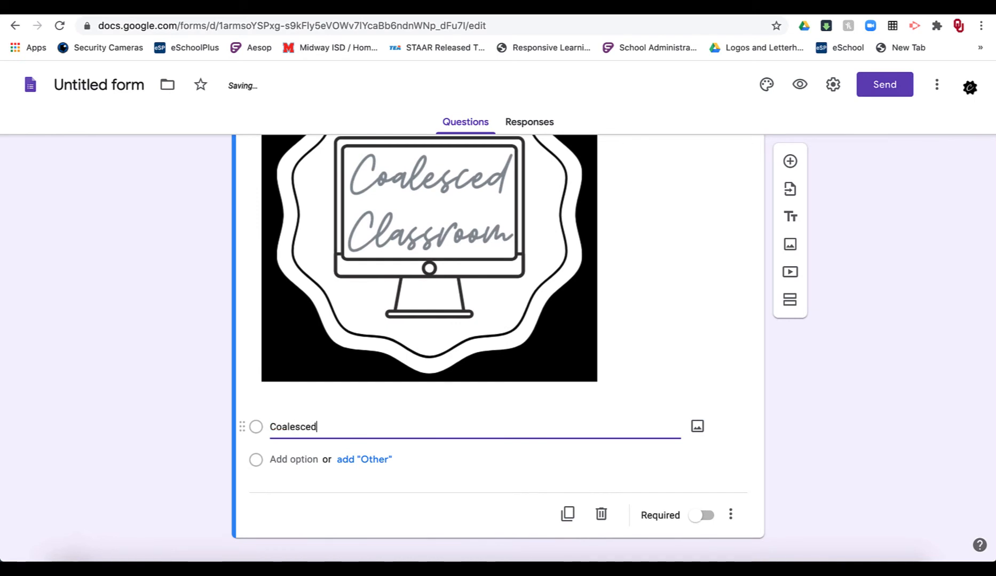
pyautogui.write(' Classroom')
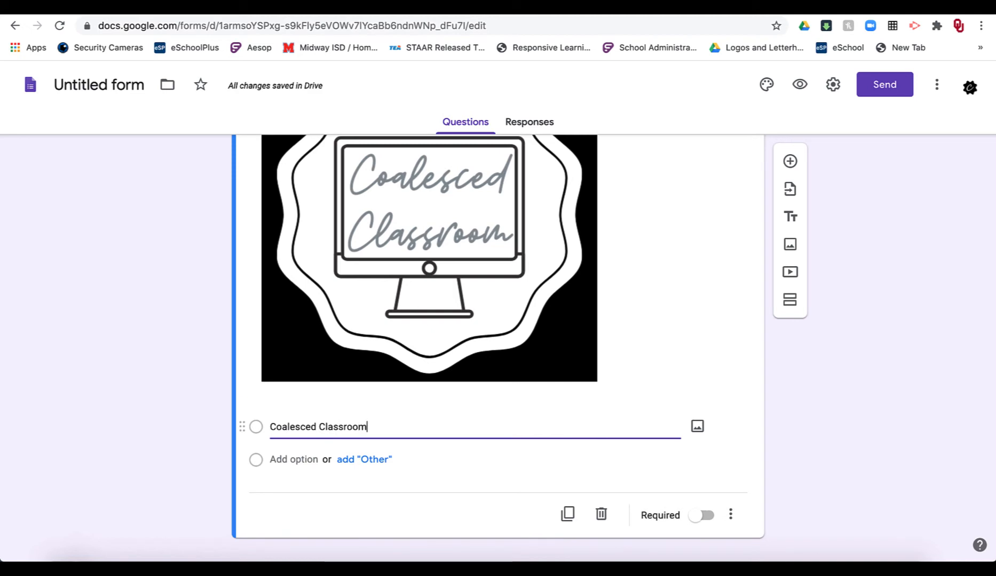
# Add the answer options "Black & White" and "Cake" to the logo question and make it required.
pyautogui.click(303, 457)
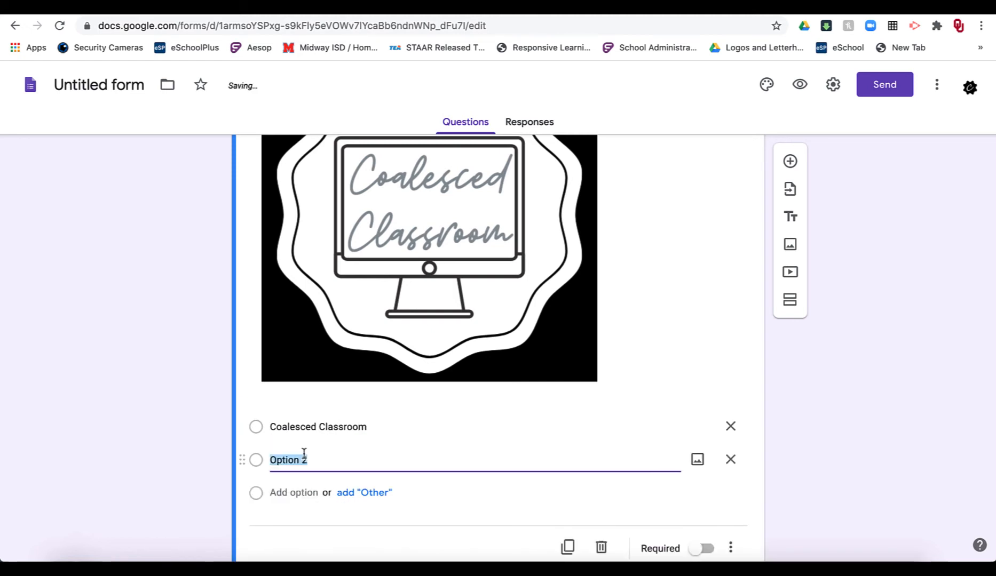
pyautogui.write('Ba')
pyautogui.write('ack ')
pyautogui.write('& White')
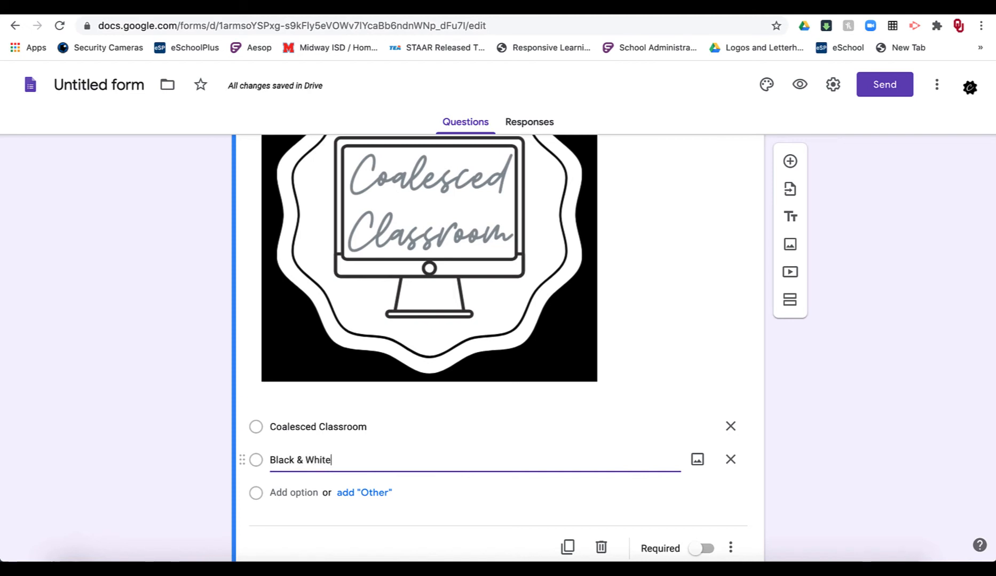
pyautogui.click(291, 493)
pyautogui.write('C')
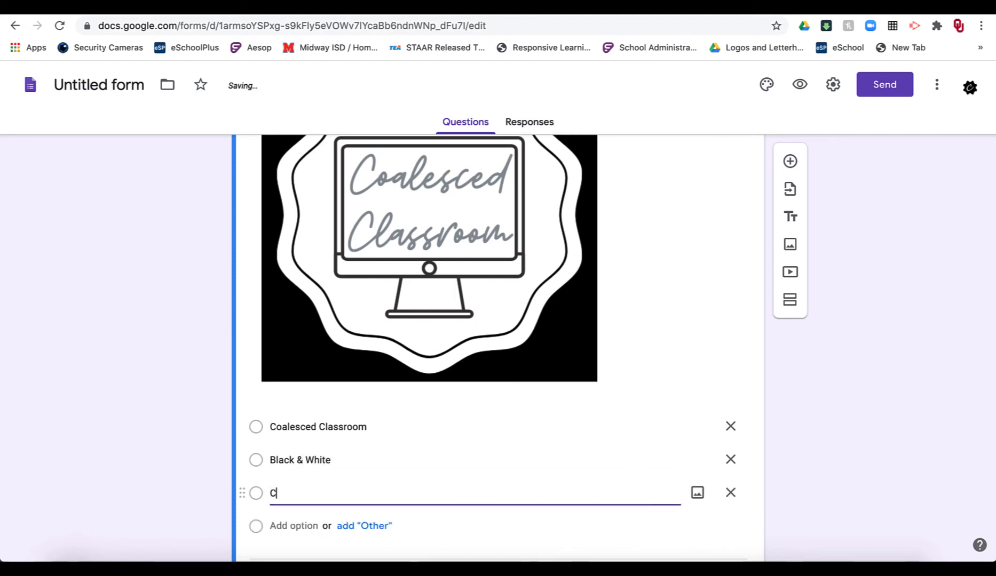
pyautogui.write('ake')
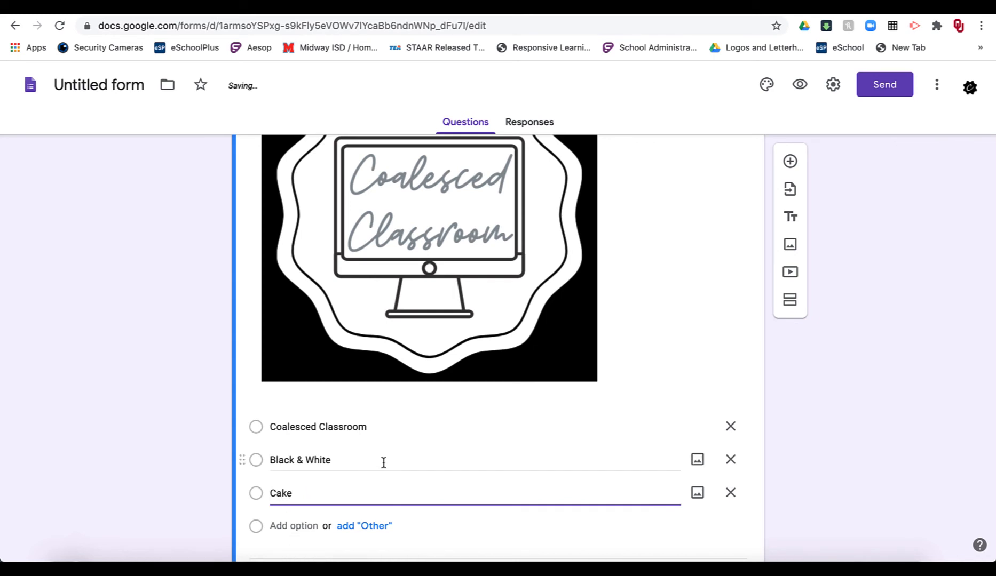
pyautogui.scroll(-3, 393, 460)
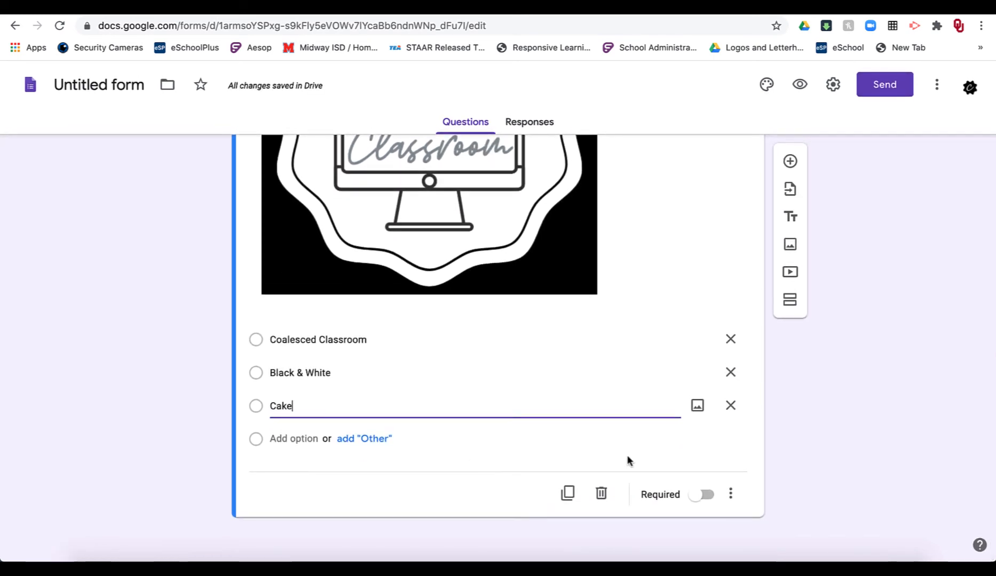
pyautogui.click(694, 497)
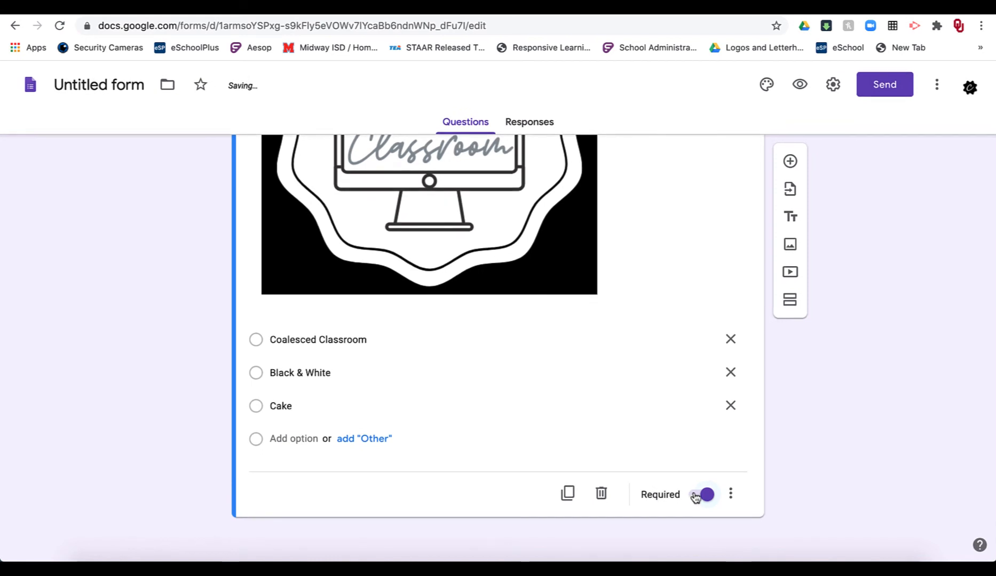
# Add a sixth question of type Checkboxes titled "Did you like using this Google Form?".
pyautogui.click(790, 162)
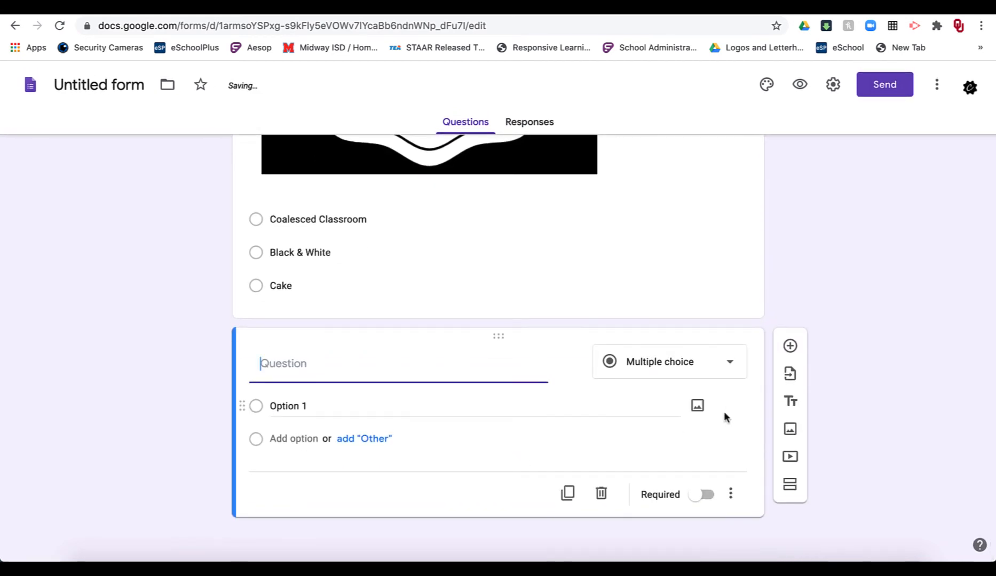
pyautogui.click(725, 364)
pyautogui.click(711, 267)
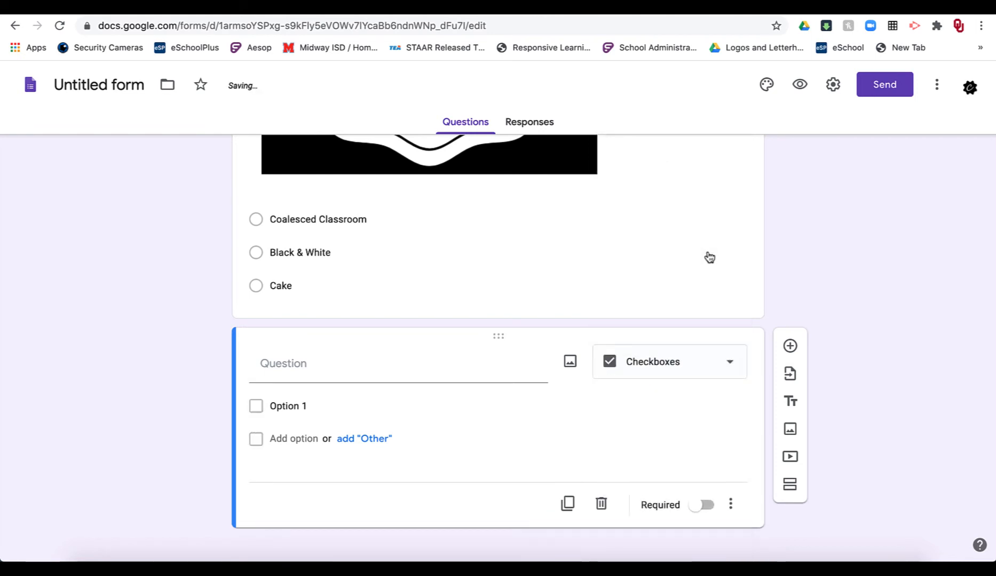
pyautogui.click(407, 366)
pyautogui.write('D')
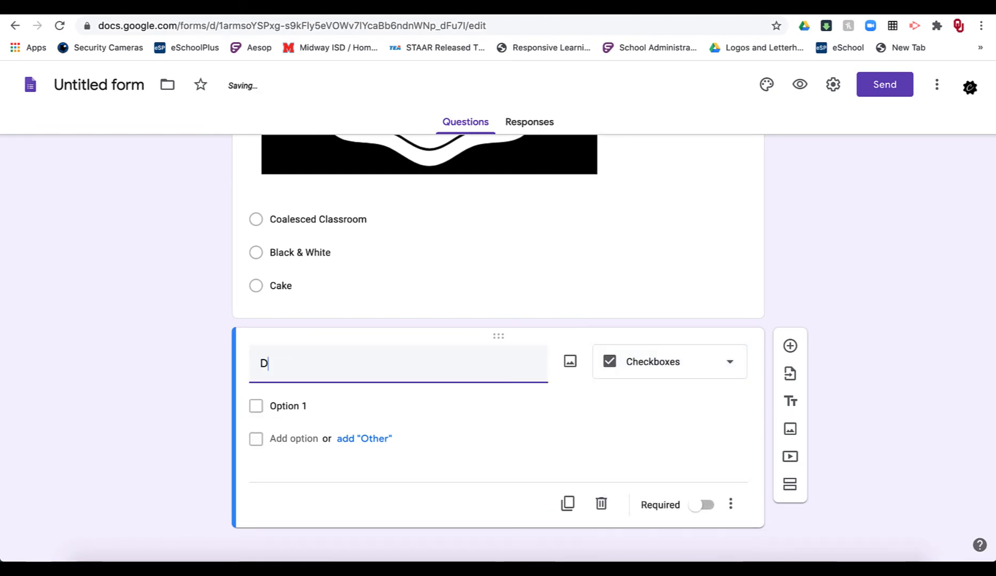
pyautogui.write('id you like ')
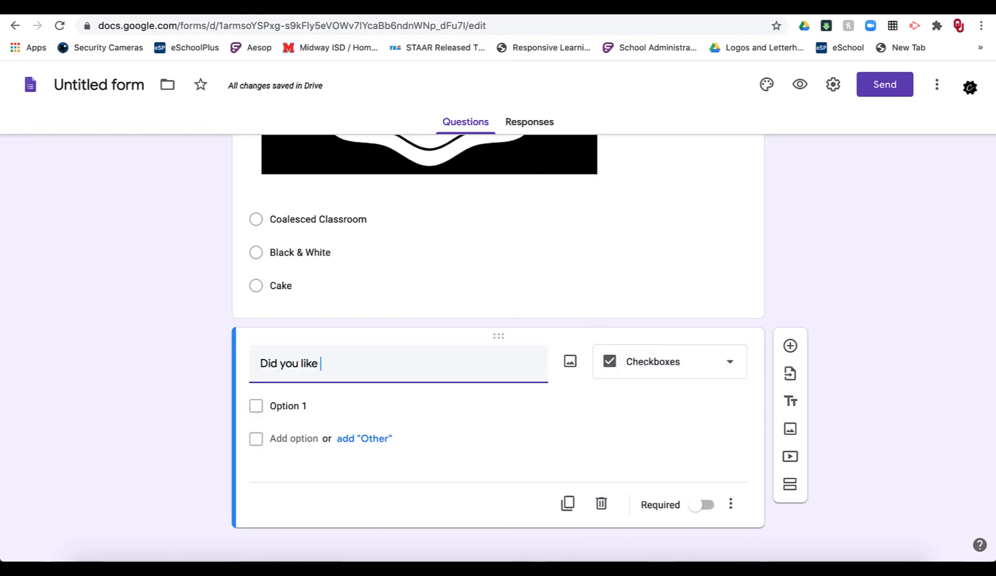
pyautogui.write('using this ')
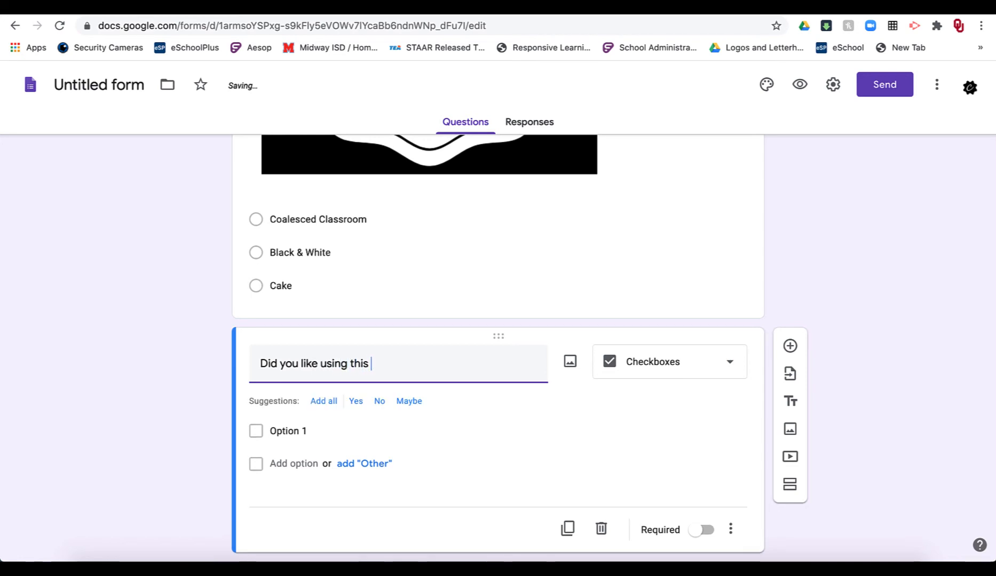
pyautogui.write('goog')
pyautogui.press('BackSpace')
pyautogui.press('BackSpace')
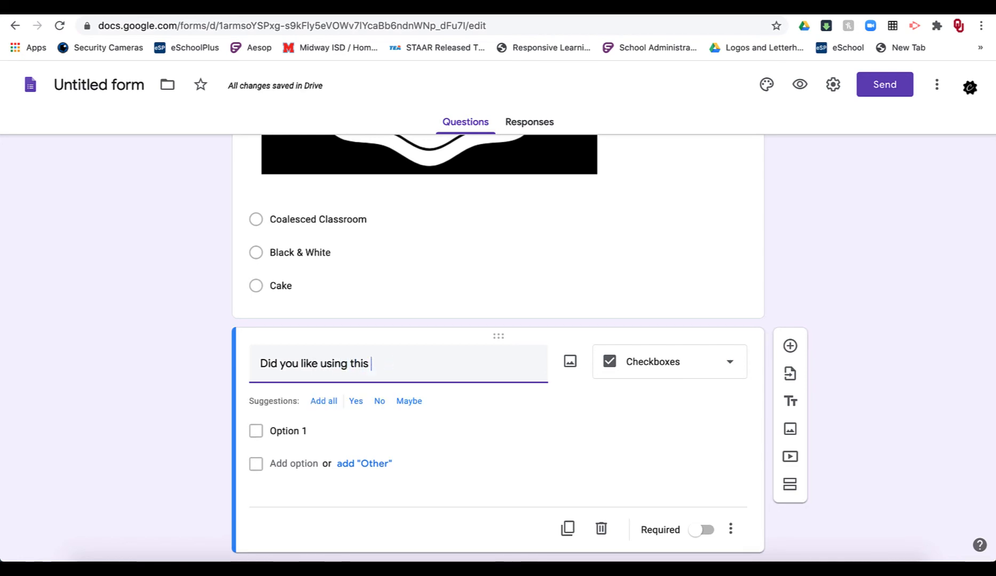
pyautogui.write('Google Form')
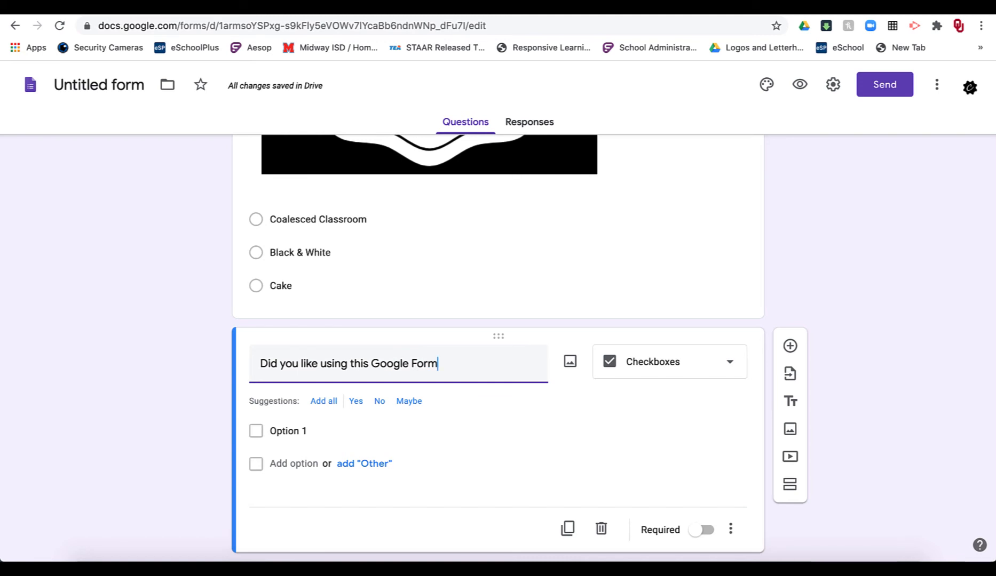
pyautogui.write('?')
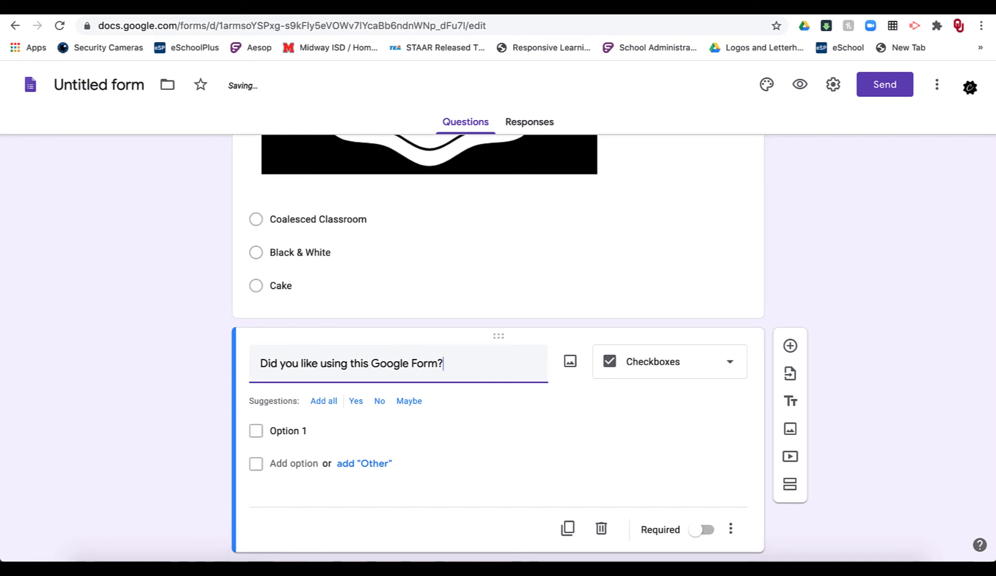
# Add all the suggested answers Yes, No and Maybe to the checkbox question and make it required.
pyautogui.click(330, 401)
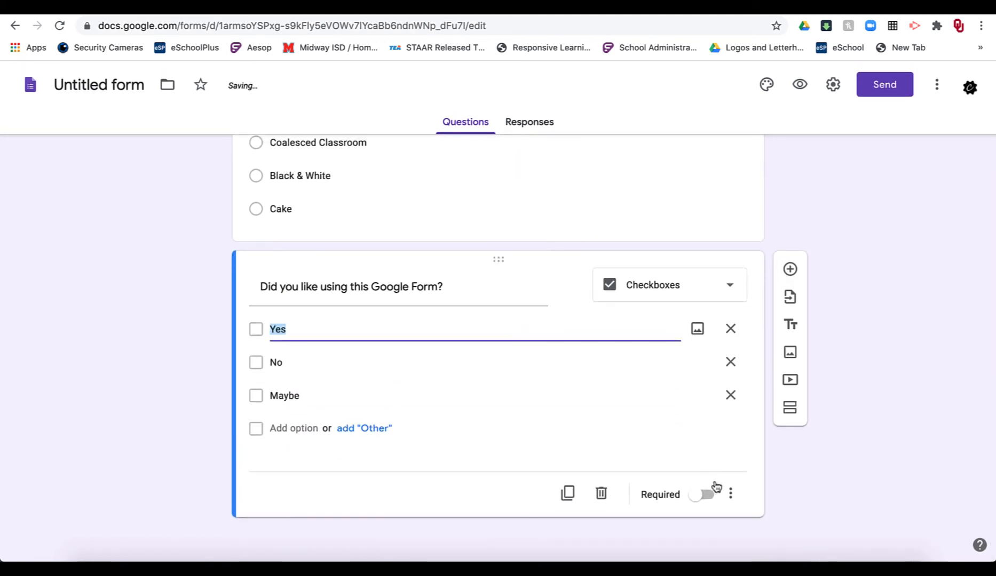
pyautogui.click(693, 497)
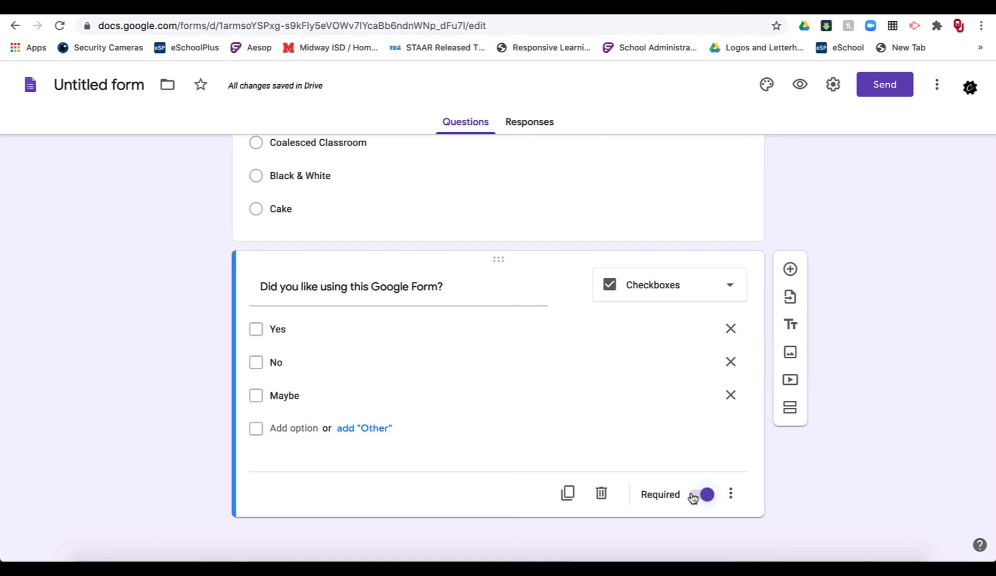
# Add the Work and School header image showing a yellow notepad, pencils and an orange coffee cup to the form's theme.
pyautogui.scroll(10, 684, 373)
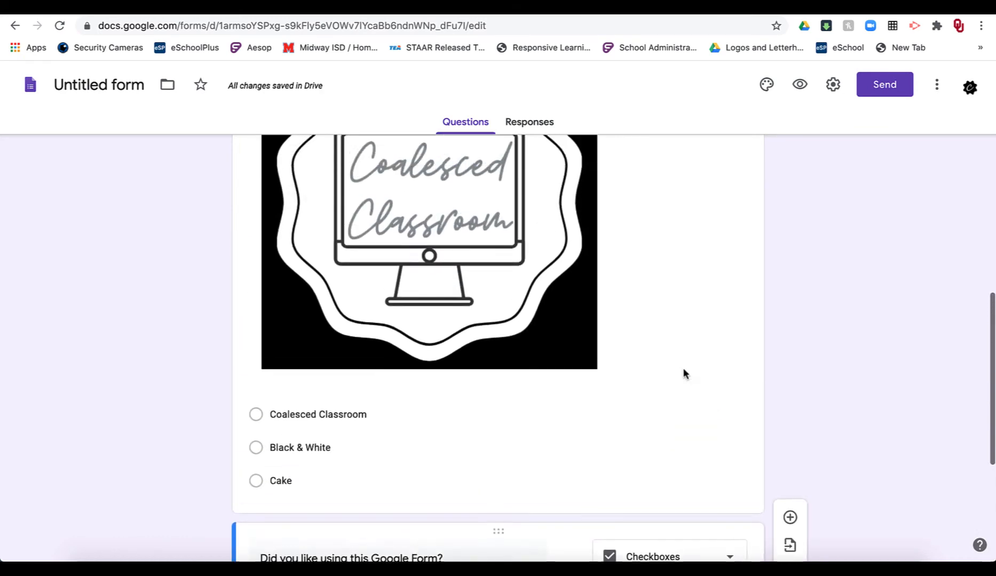
pyautogui.scroll(7, 683, 368)
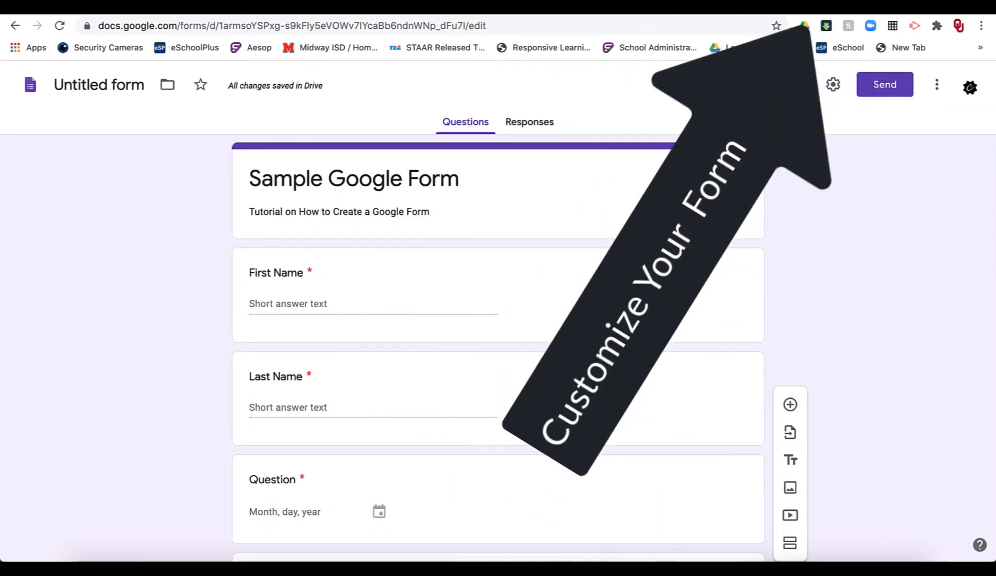
pyautogui.click(766, 84)
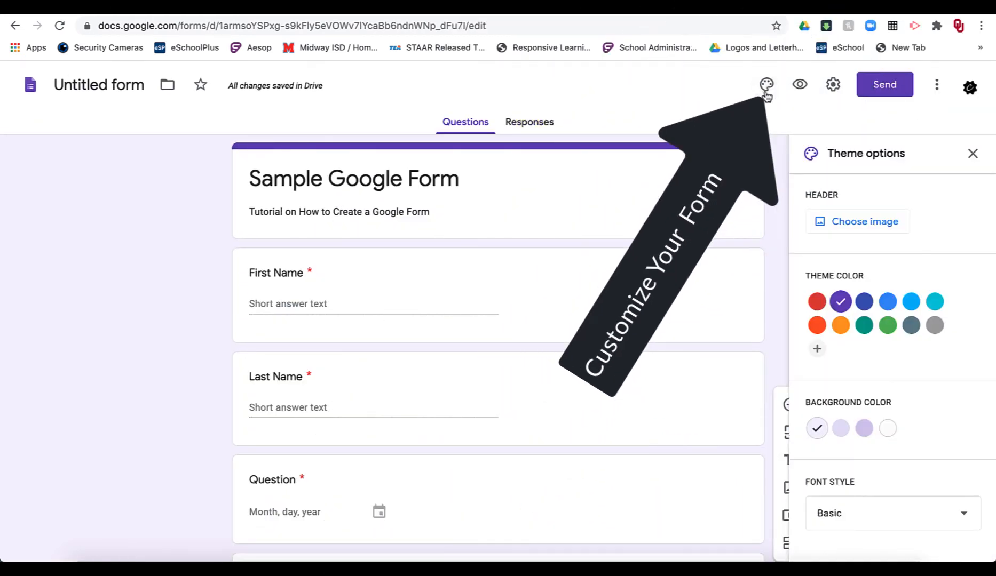
pyautogui.click(851, 227)
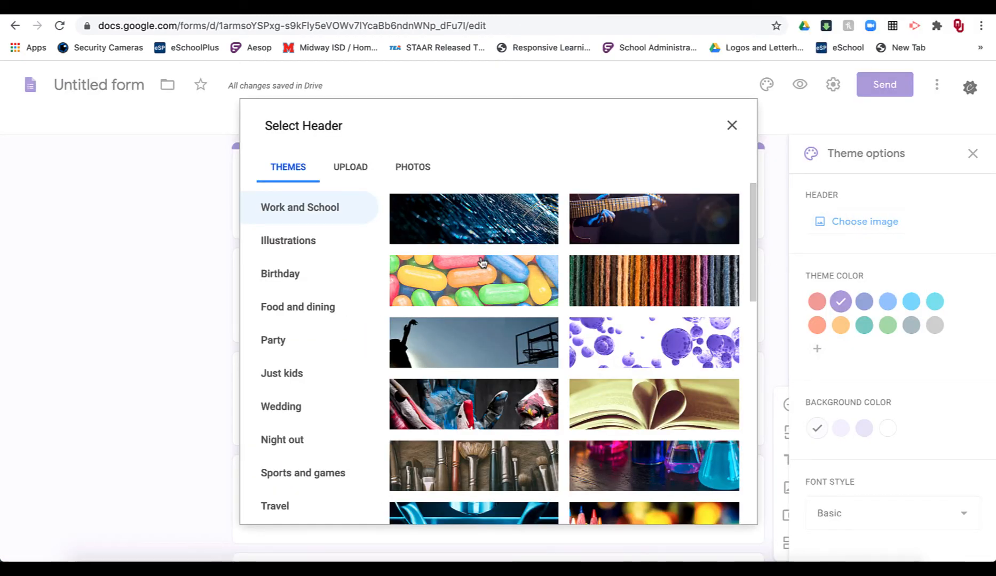
pyautogui.scroll(-2, 591, 442)
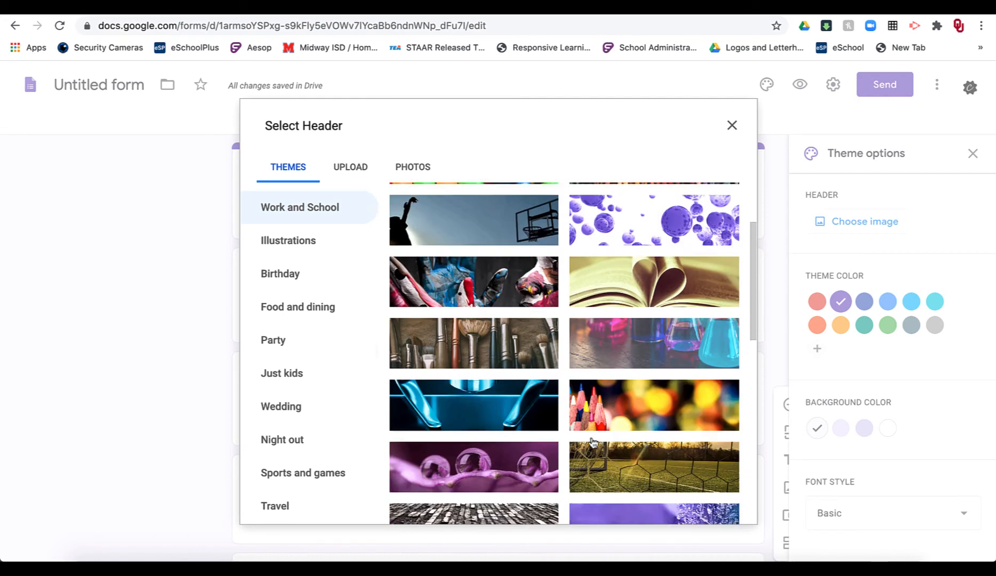
pyautogui.scroll(-10, 591, 442)
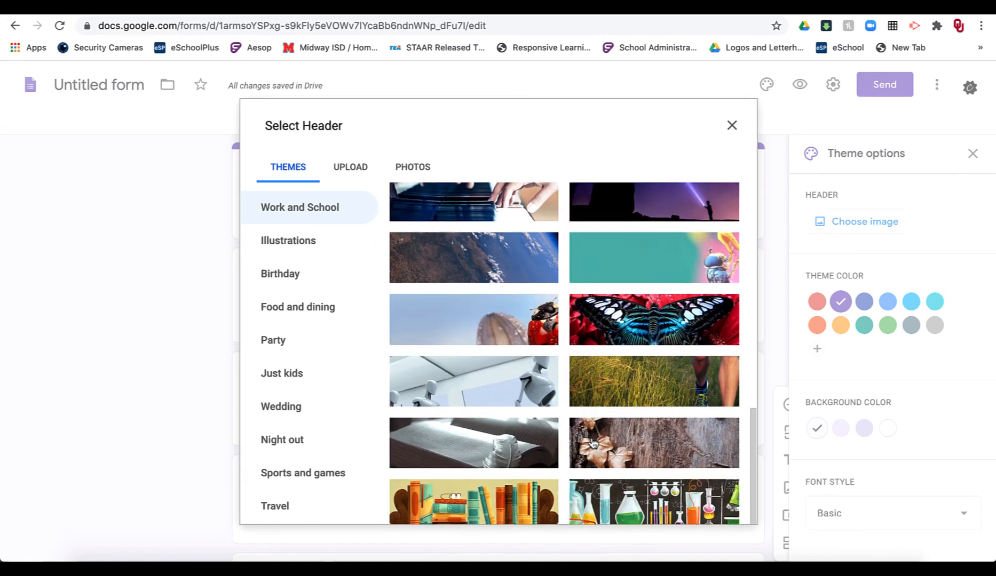
pyautogui.scroll(-2, 592, 443)
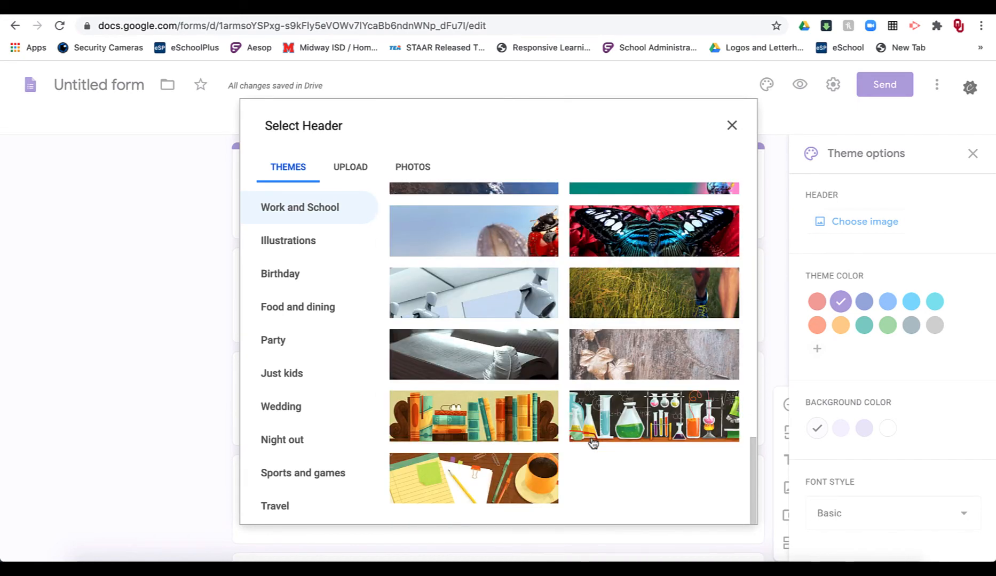
pyautogui.click(507, 483)
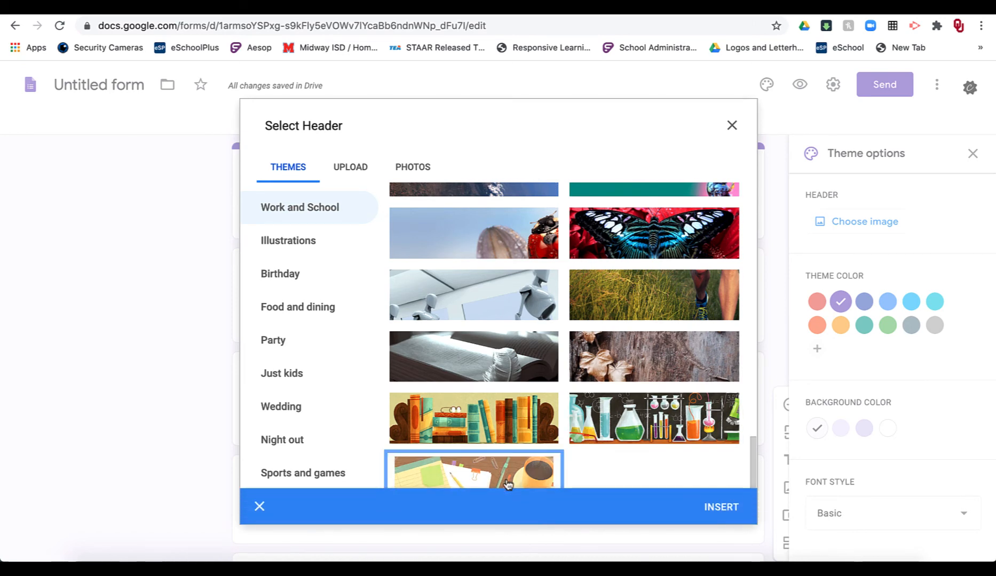
pyautogui.click(709, 508)
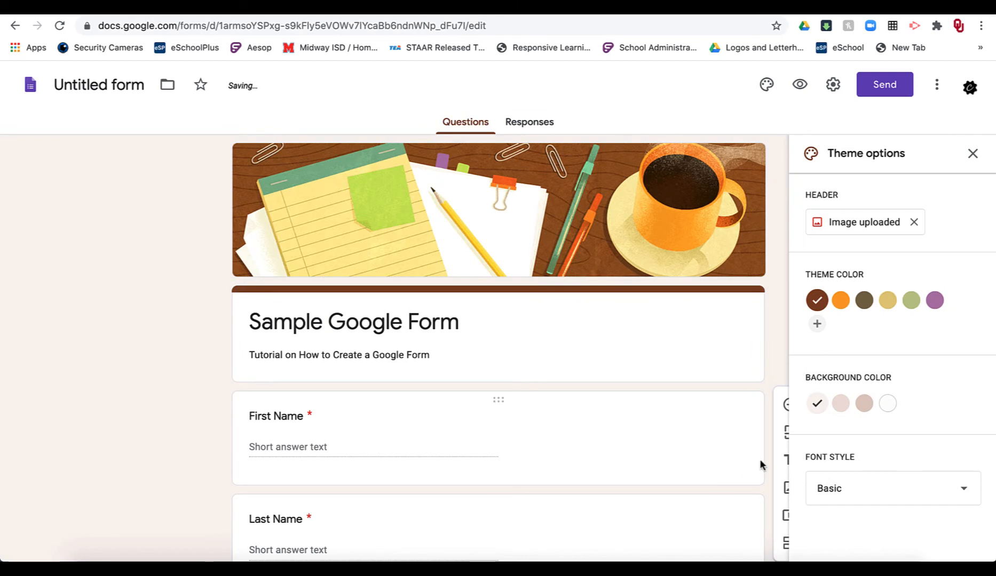
# Try the dark brown and yellow theme colors and set the form's theme color to light olive green.
pyautogui.click(864, 300)
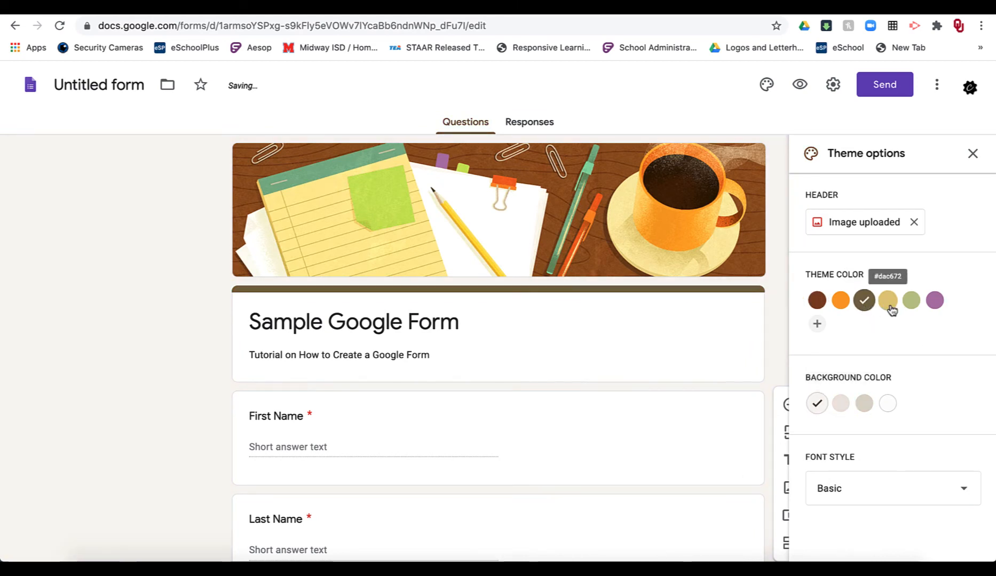
pyautogui.click(889, 303)
pyautogui.click(911, 301)
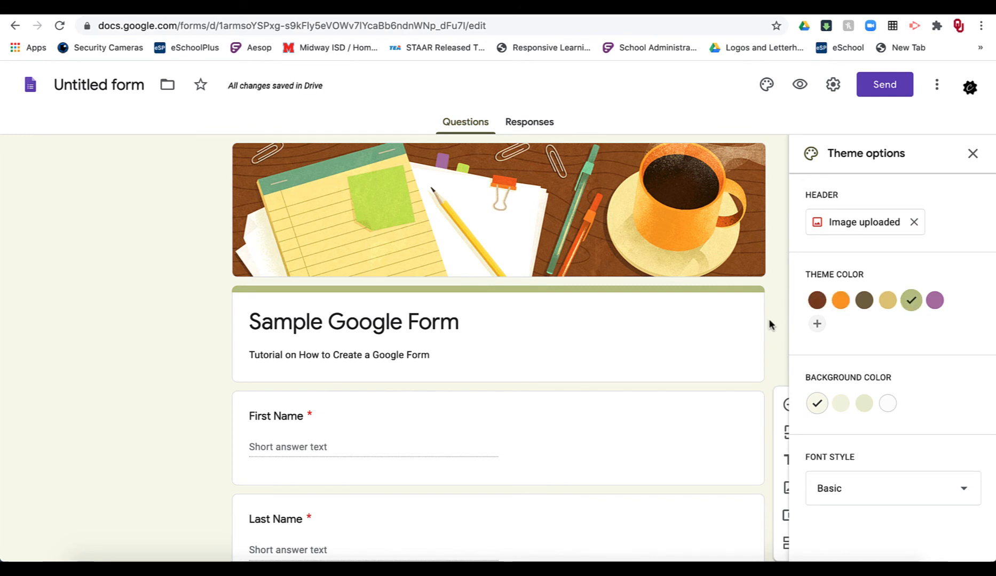
# Try the Decorative font style, set the form's font style to Playful and close the theme options.
pyautogui.click(845, 490)
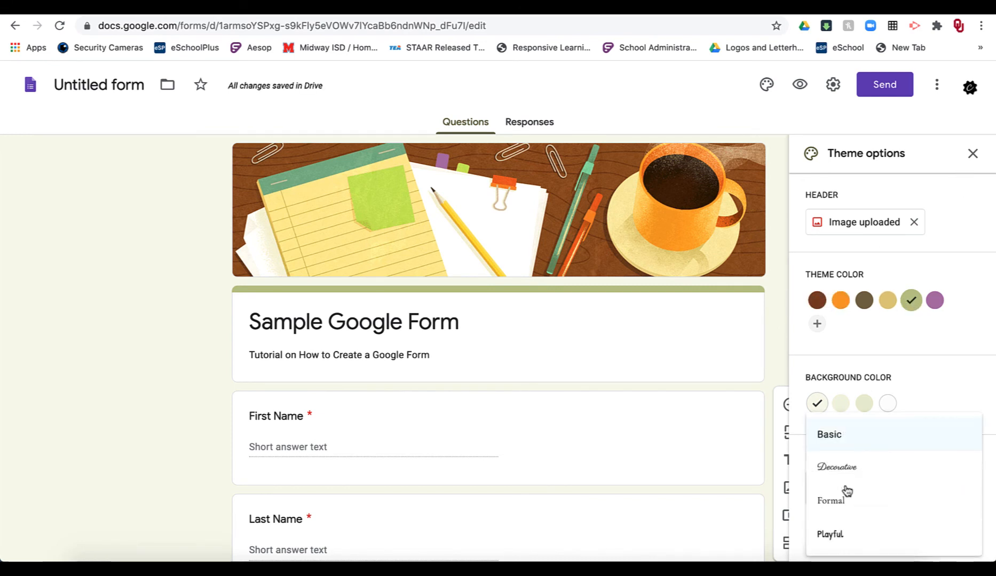
pyautogui.click(847, 475)
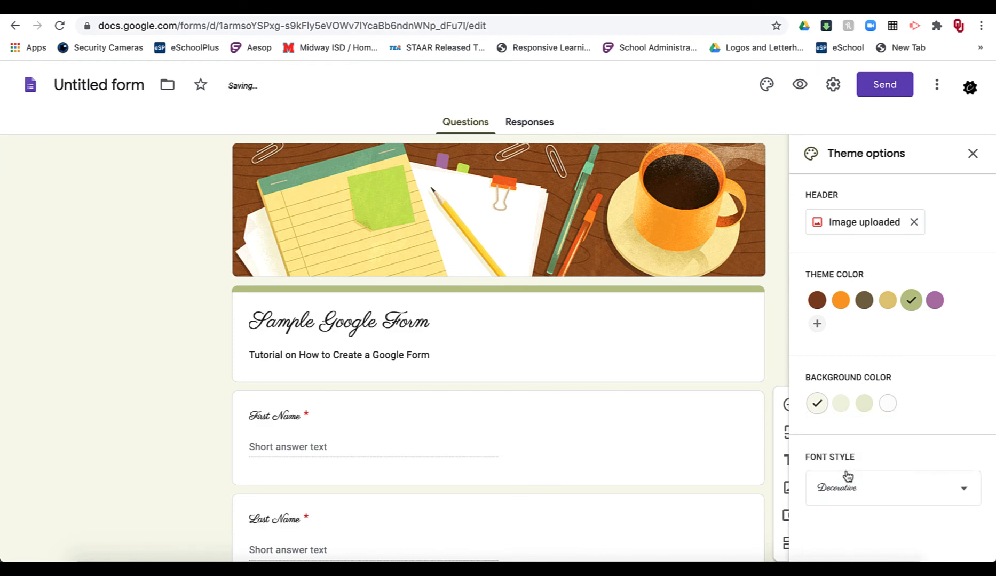
pyautogui.click(846, 474)
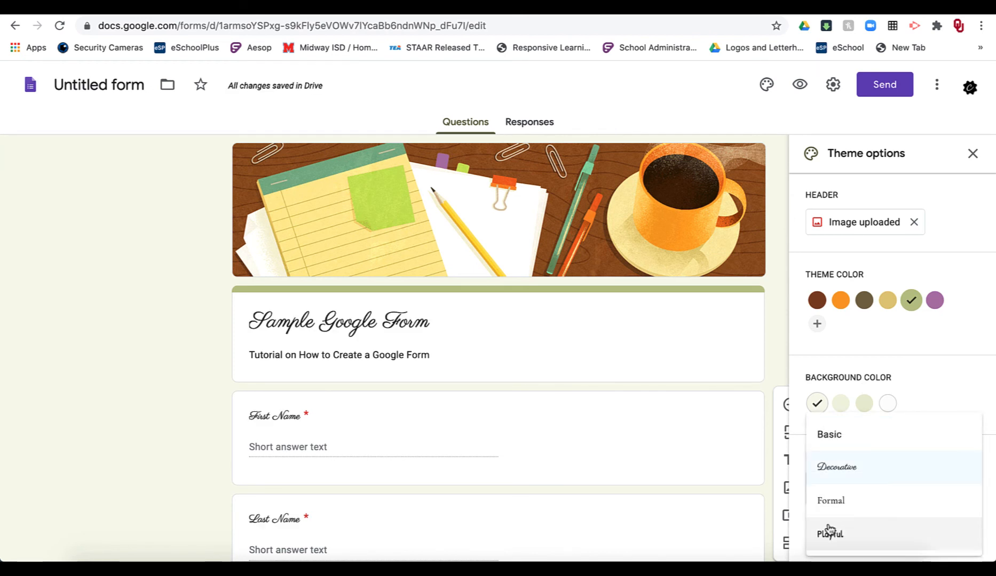
pyautogui.click(829, 530)
pyautogui.click(720, 433)
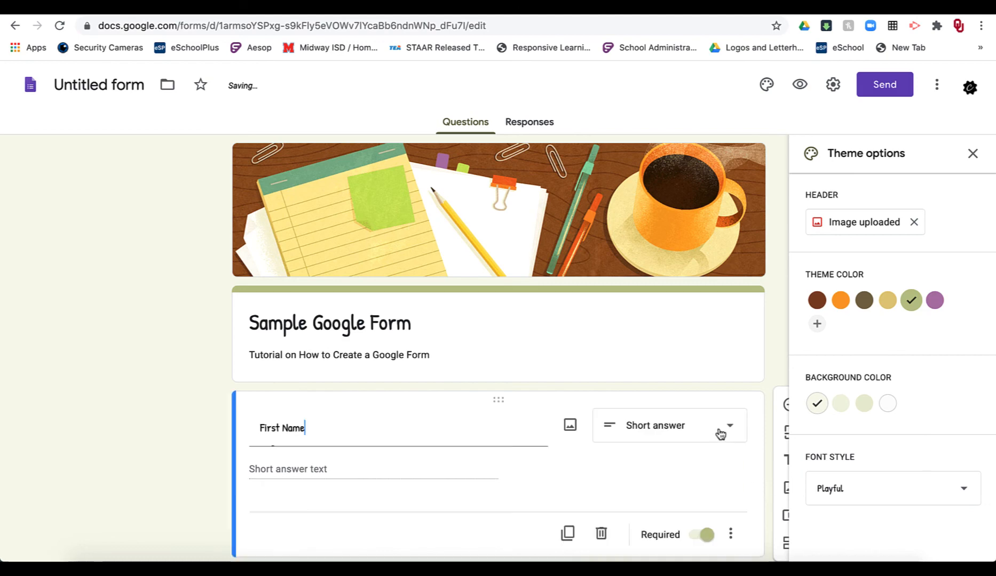
pyautogui.click(972, 155)
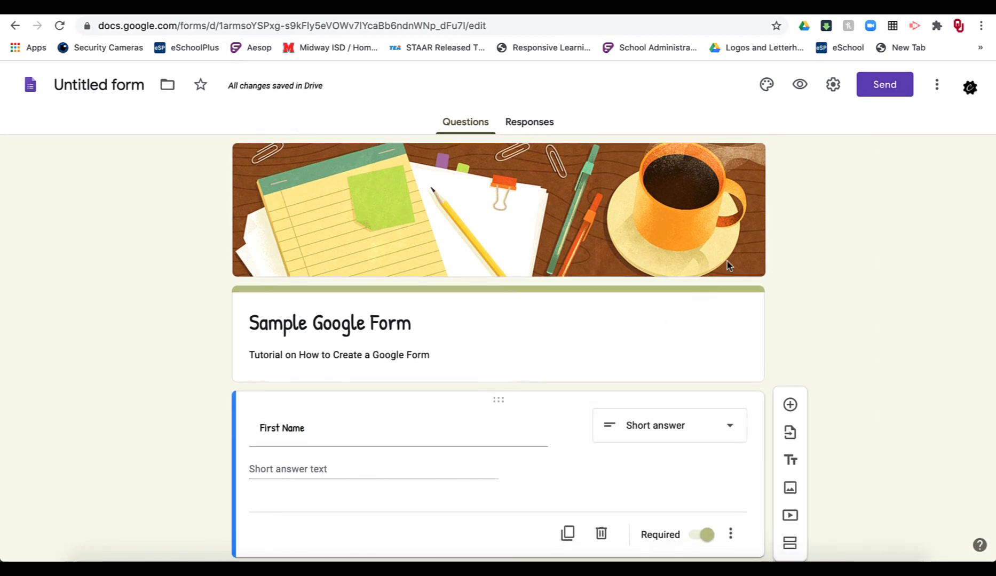
# Save form settings that limit to 1 response, collect email addresses, send response receipts on request and let respondents see summary charts and text responses.
pyautogui.click(833, 86)
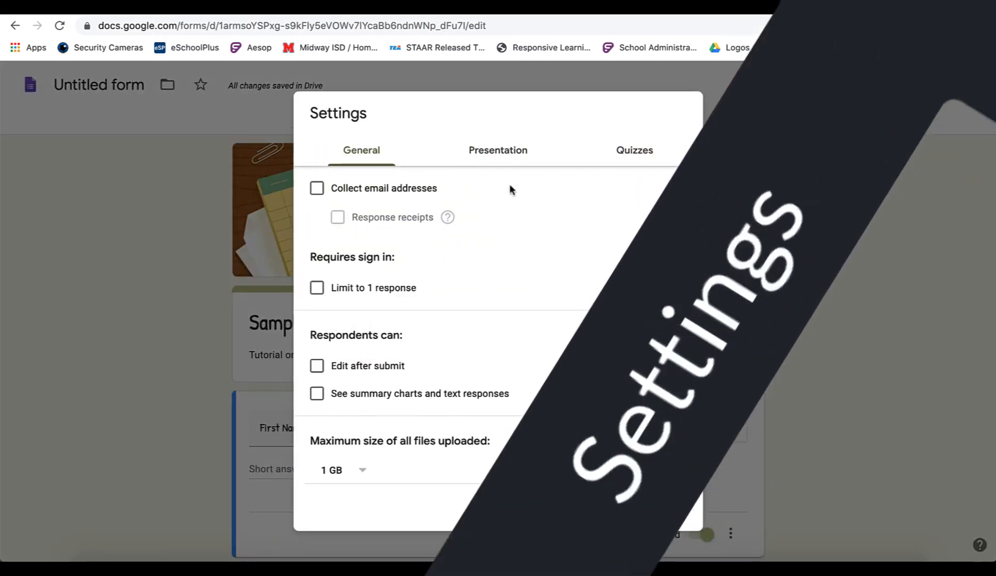
pyautogui.click(315, 291)
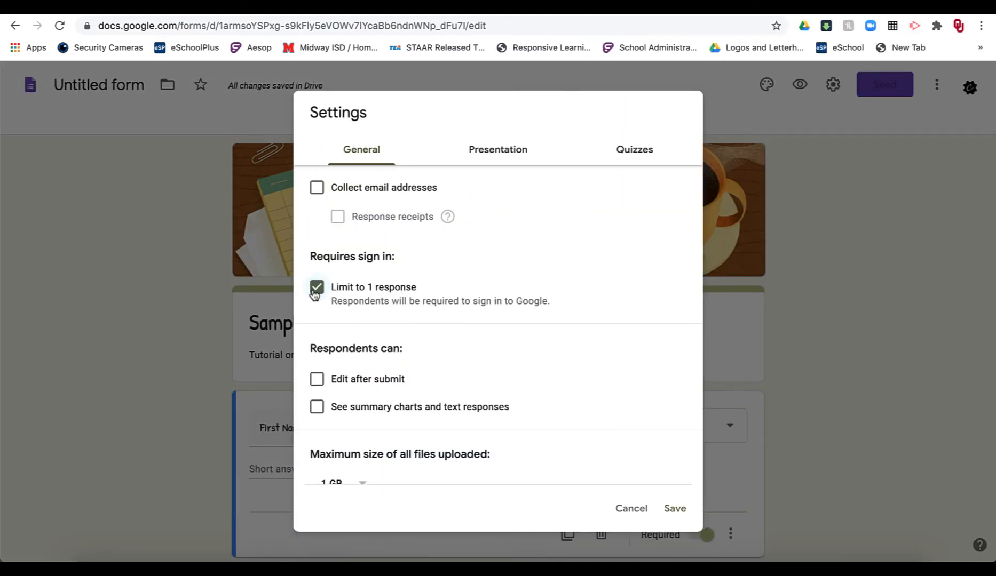
pyautogui.click(317, 190)
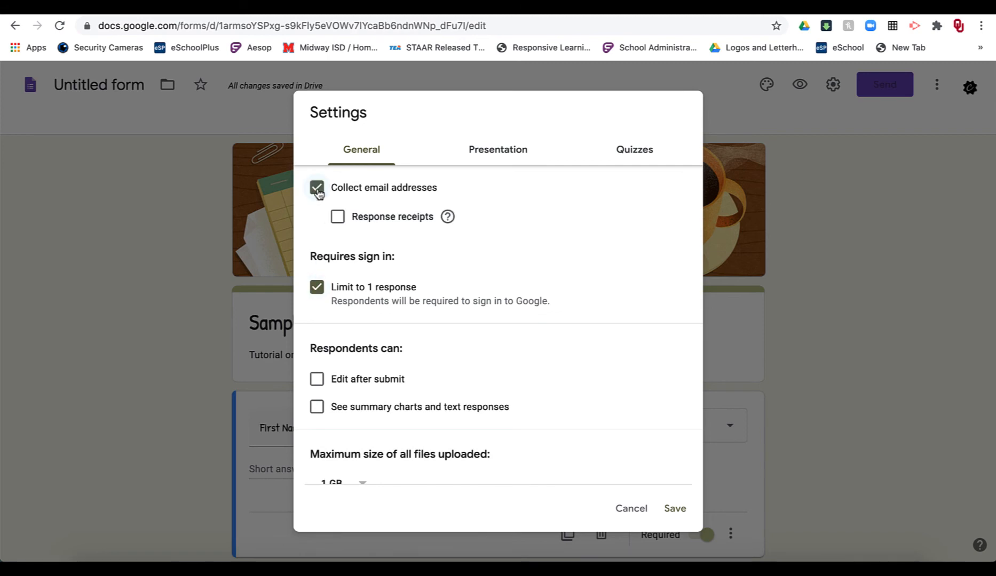
pyautogui.click(339, 219)
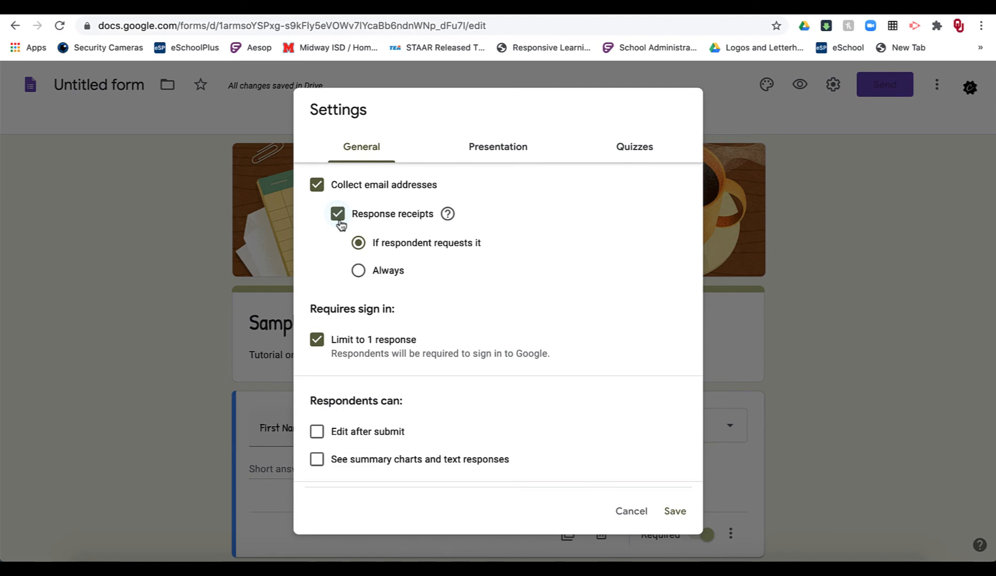
pyautogui.scroll(-3, 364, 326)
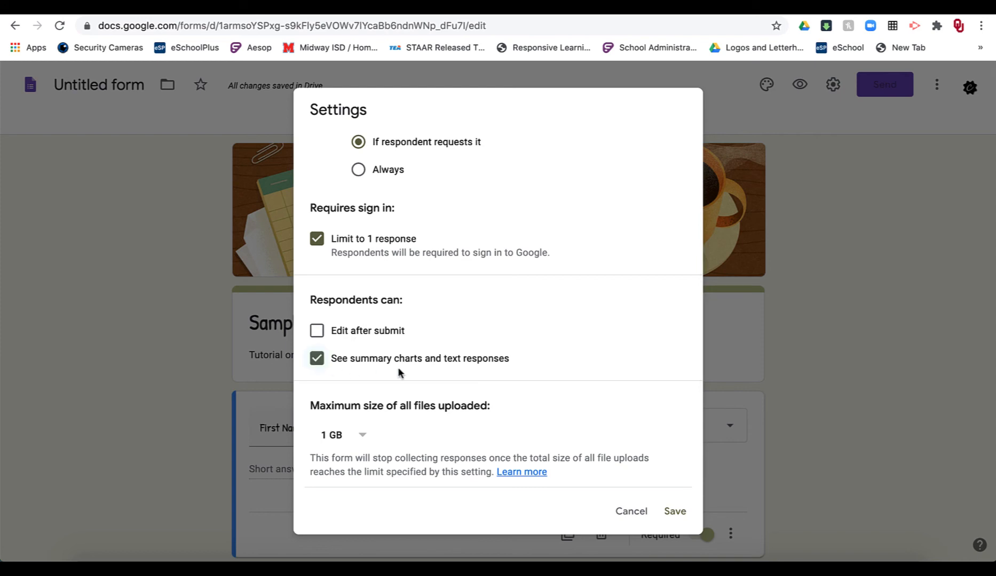
pyautogui.click(674, 512)
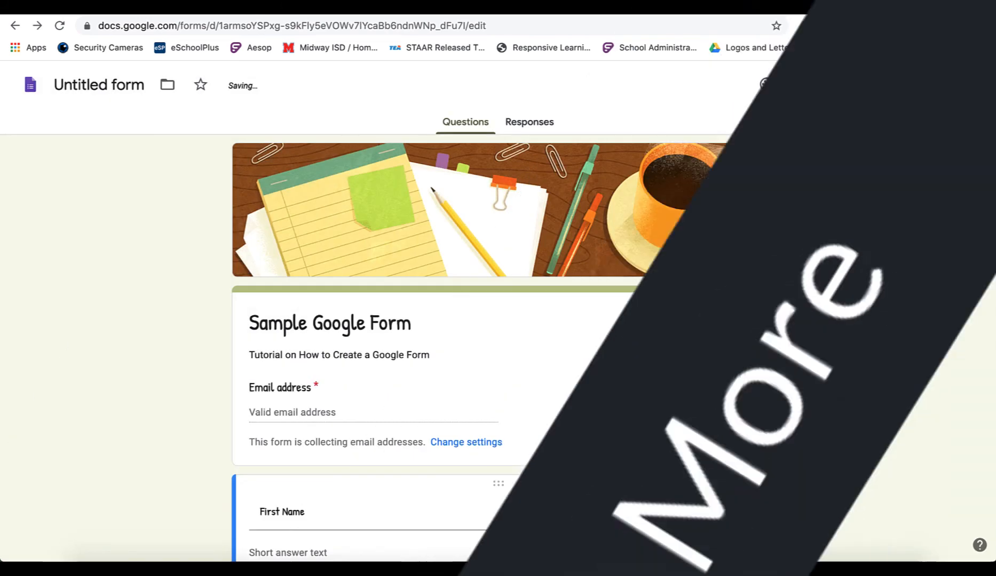
# Enable a default quiz point value for new questions in the form preferences and save them.
pyautogui.click(937, 86)
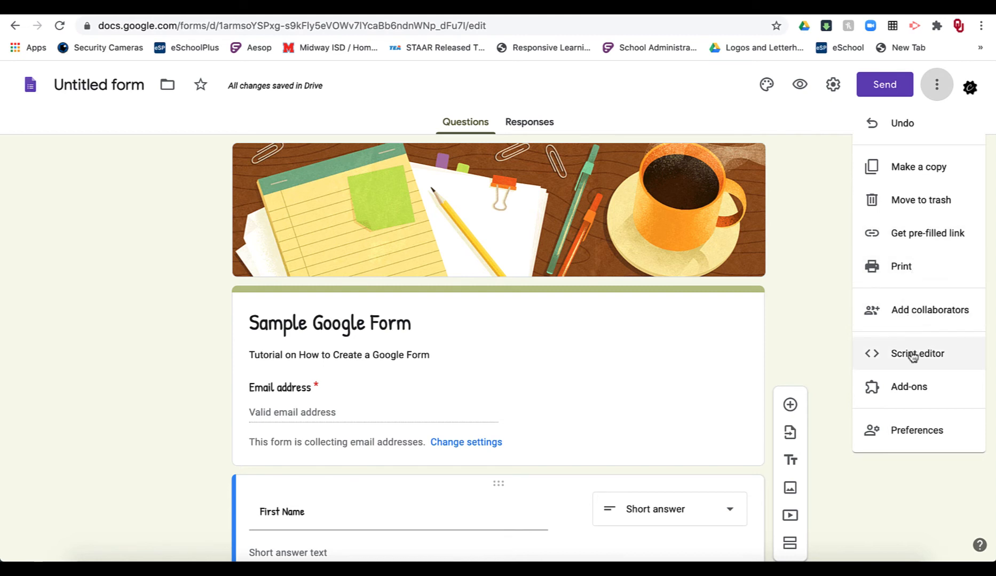
pyautogui.click(912, 433)
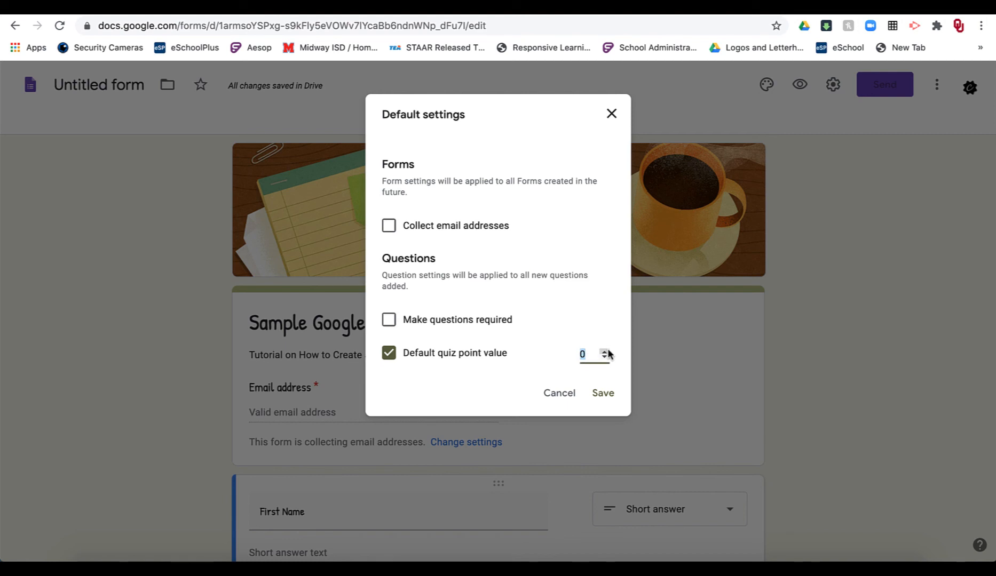
pyautogui.click(600, 401)
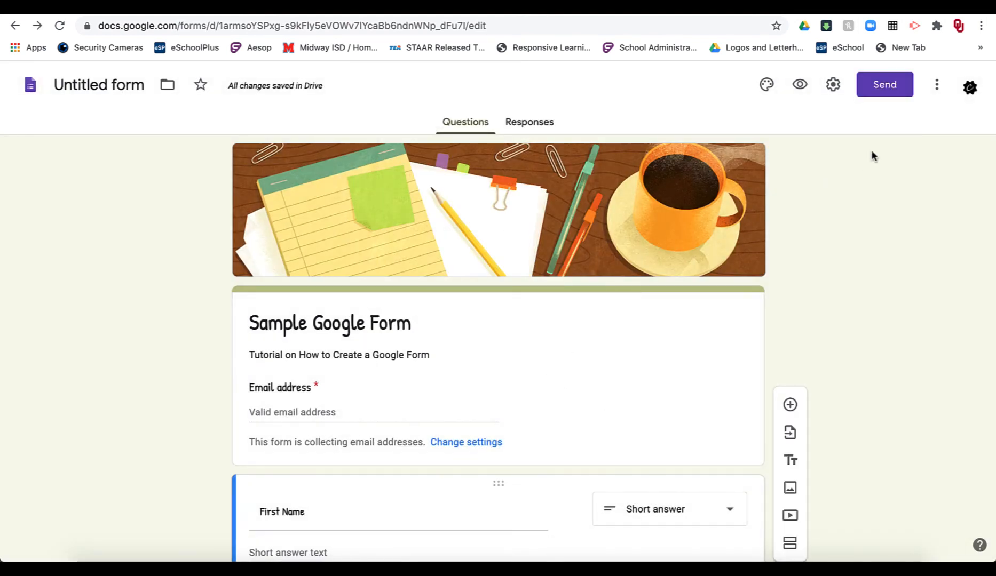
# Review the presentation settings, turn the form into a quiz that releases grades immediately after each submission, and save.
pyautogui.click(829, 88)
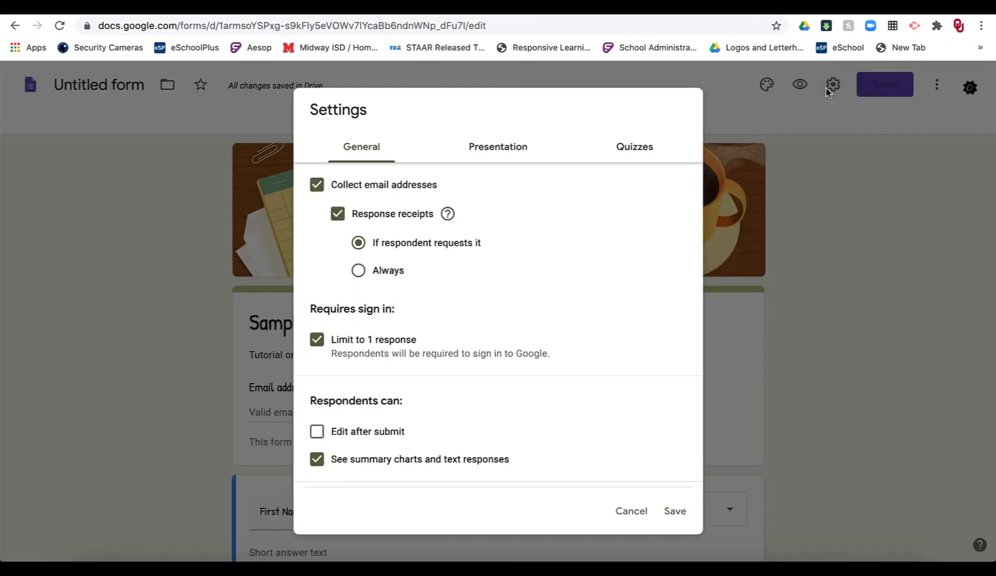
pyautogui.click(512, 145)
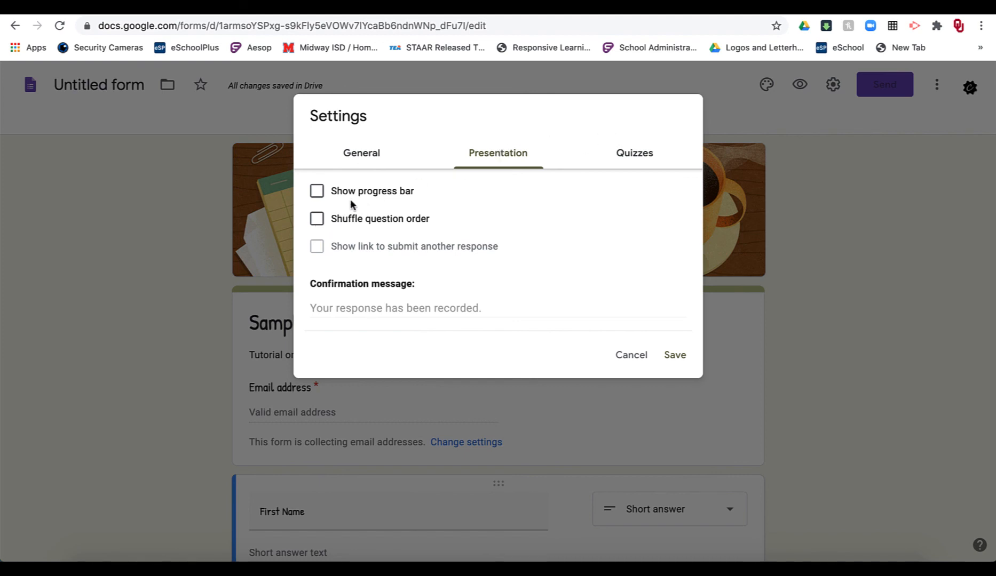
pyautogui.click(635, 154)
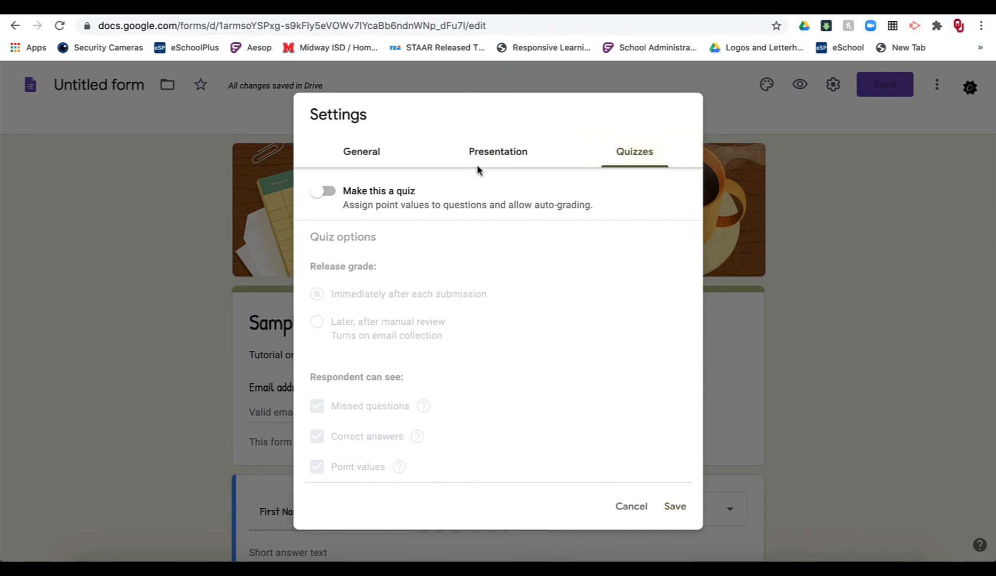
pyautogui.click(318, 193)
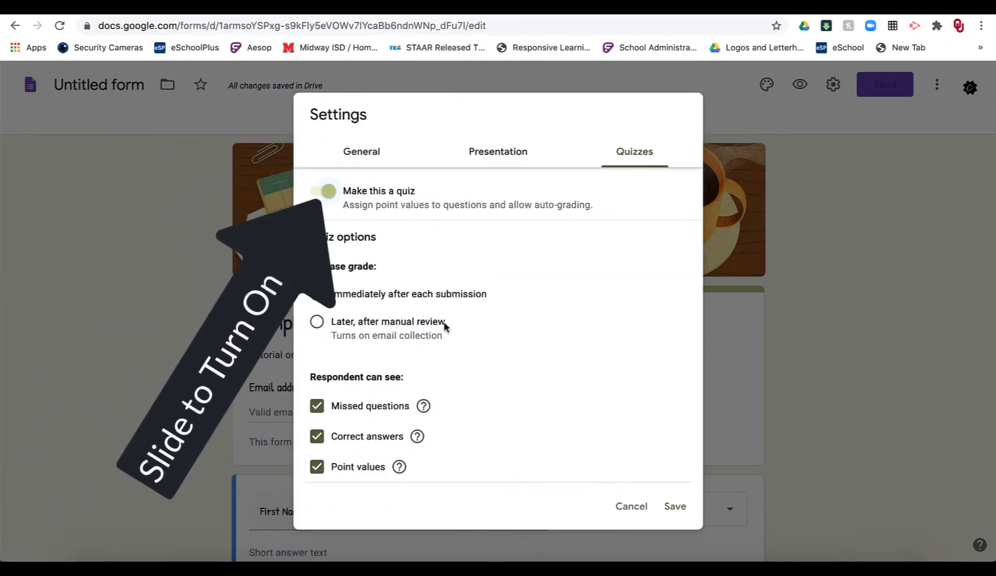
pyautogui.scroll(-1, 458, 355)
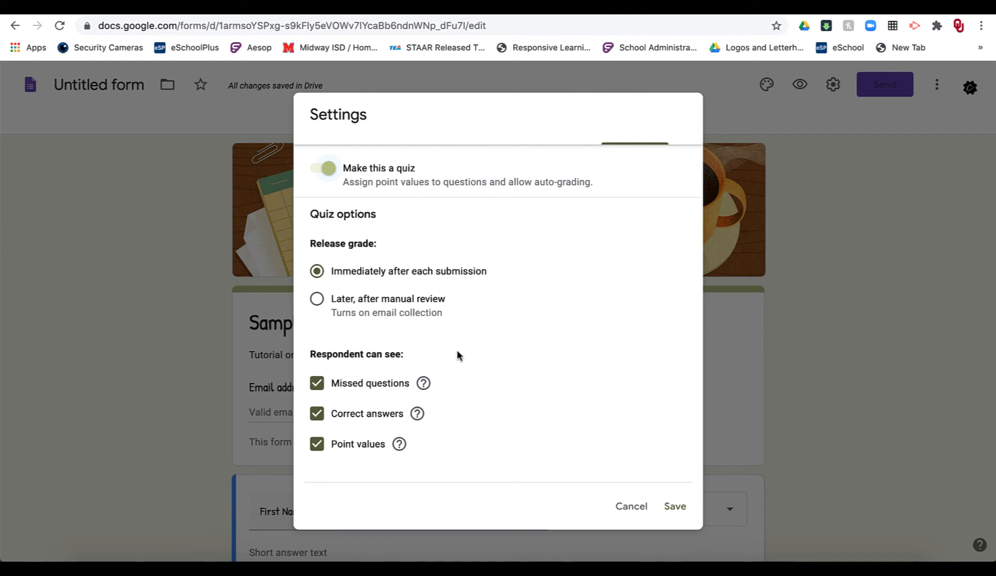
pyautogui.click(675, 507)
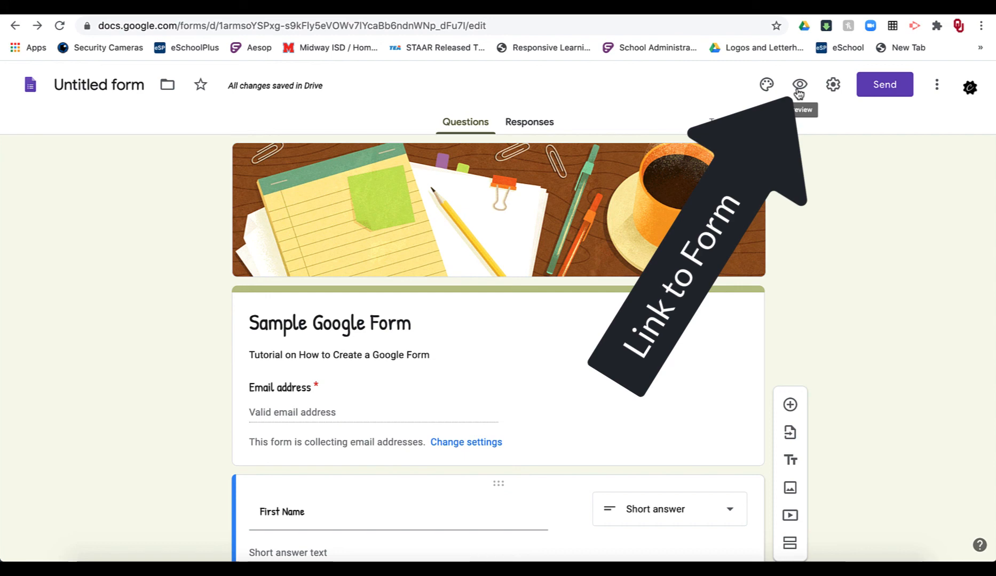
# Preview the form as respondents see it, check its shareable web address and return to the form editor.
pyautogui.click(799, 89)
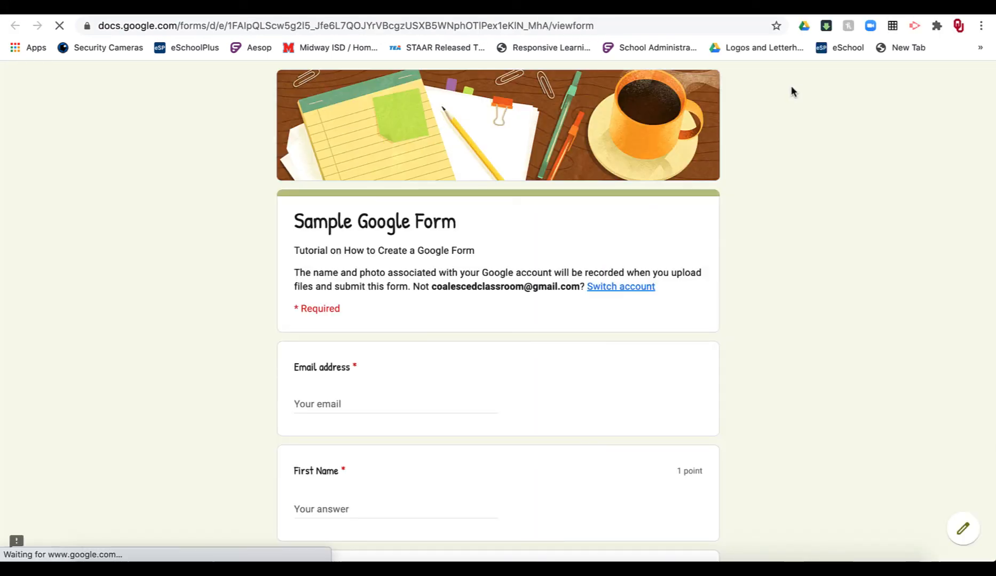
pyautogui.click(625, 25)
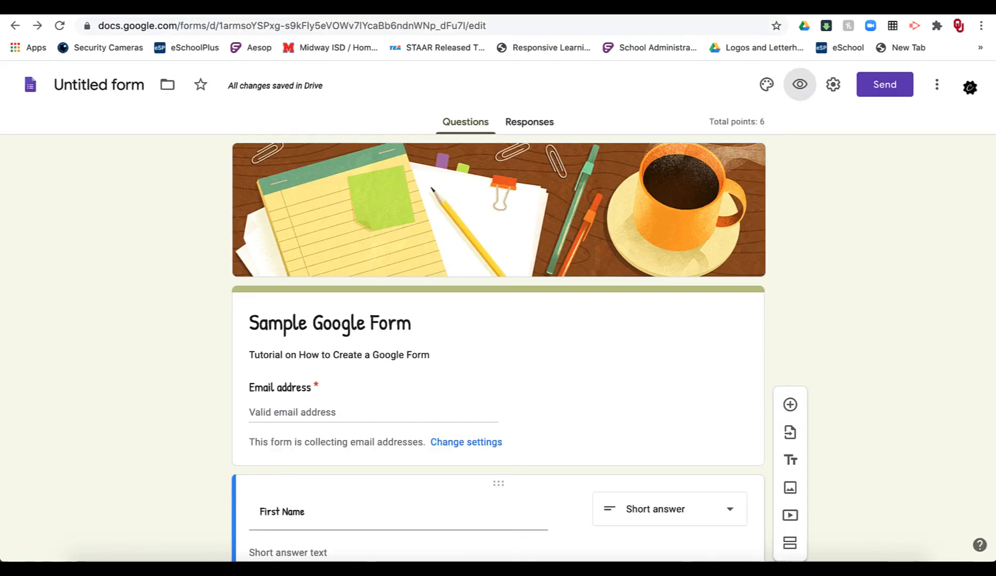
pyautogui.click(416, 7)
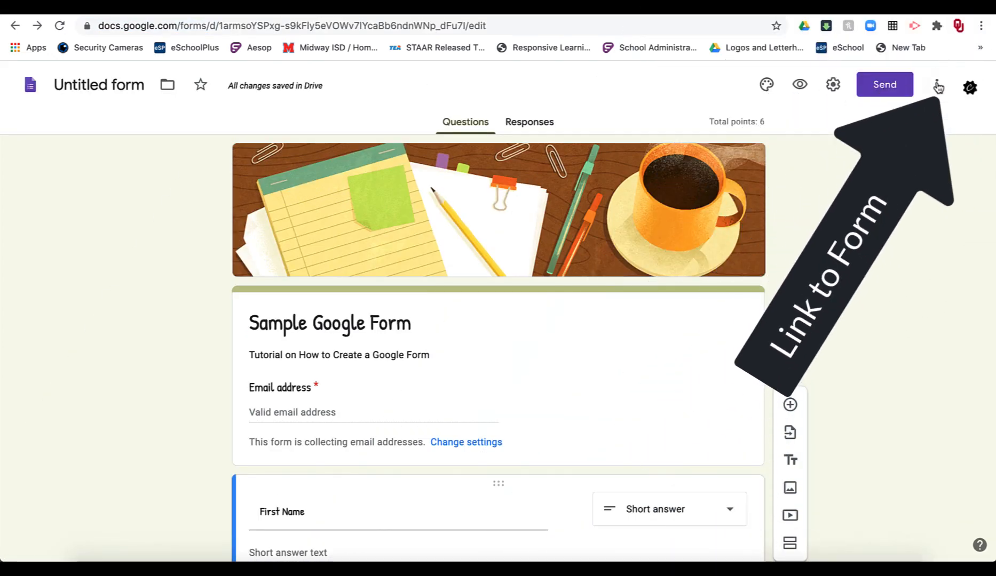
# Open the form's pre-filled link page to view it, and return to the form editor.
pyautogui.click(936, 85)
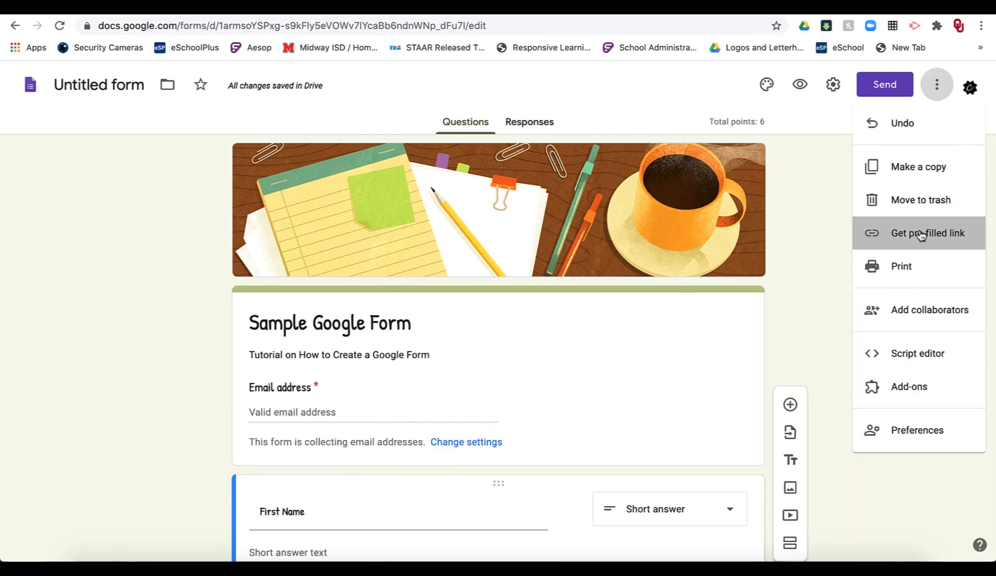
pyautogui.click(921, 235)
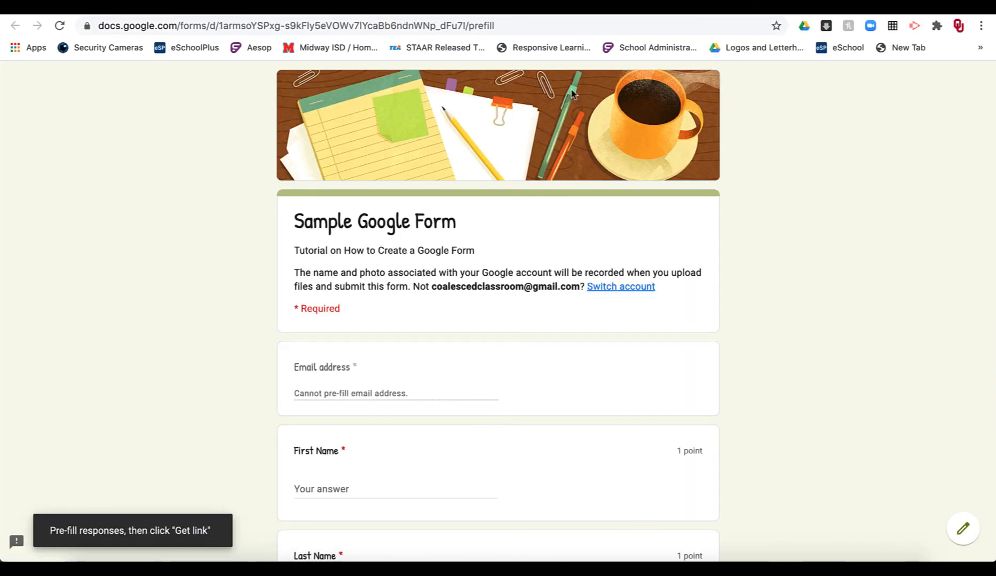
pyautogui.click(358, 8)
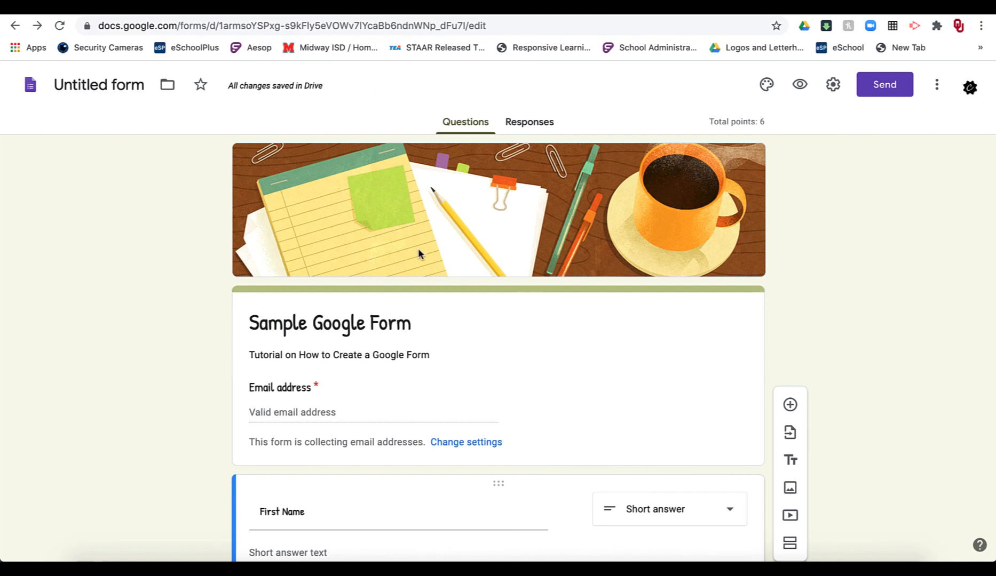
# Check the point value assigned to the First Name question.
pyautogui.scroll(-5, 415, 249)
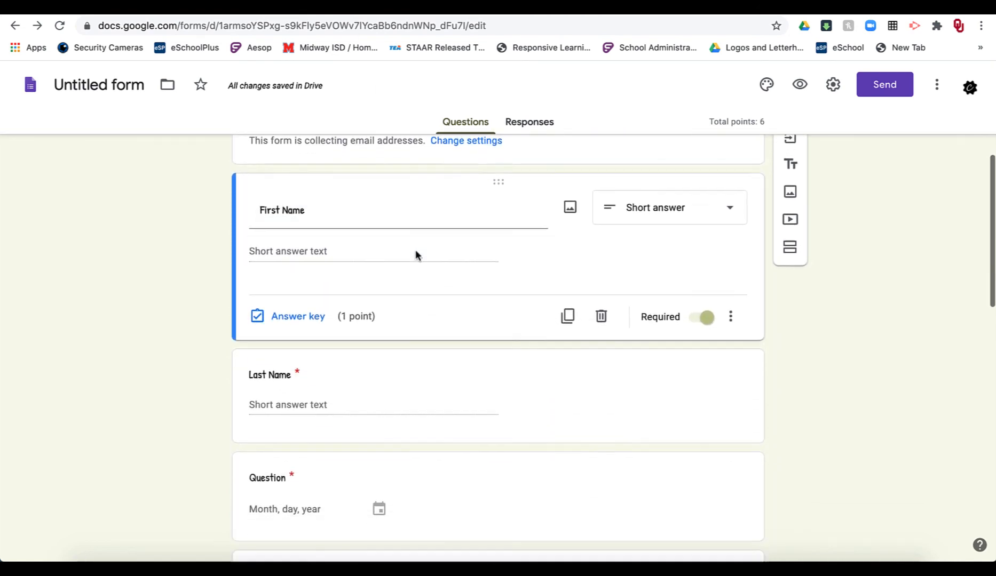
pyautogui.doubleClick(359, 294)
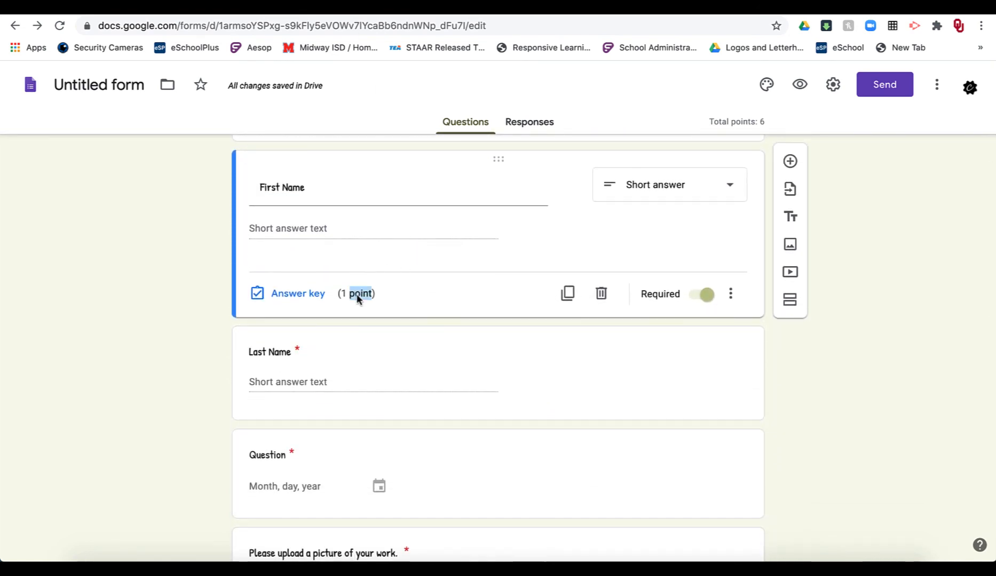
pyautogui.click(347, 297)
# Rename the untitled form file to match its title, Sample Google Form.
pyautogui.scroll(6, 346, 295)
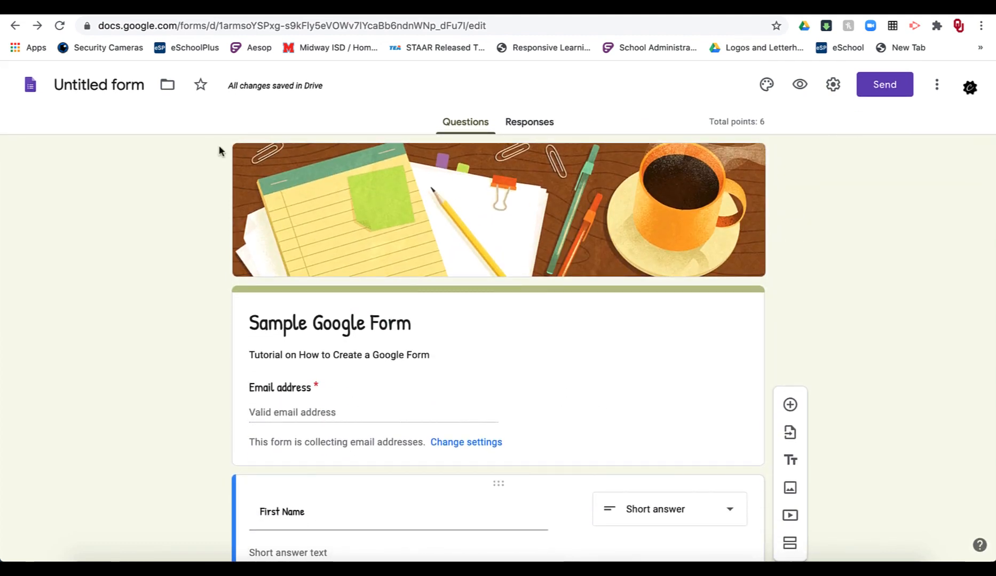
pyautogui.click(117, 84)
# Select the Last Name question to check its point value and look over the remaining questions.
pyautogui.scroll(-7, 297, 309)
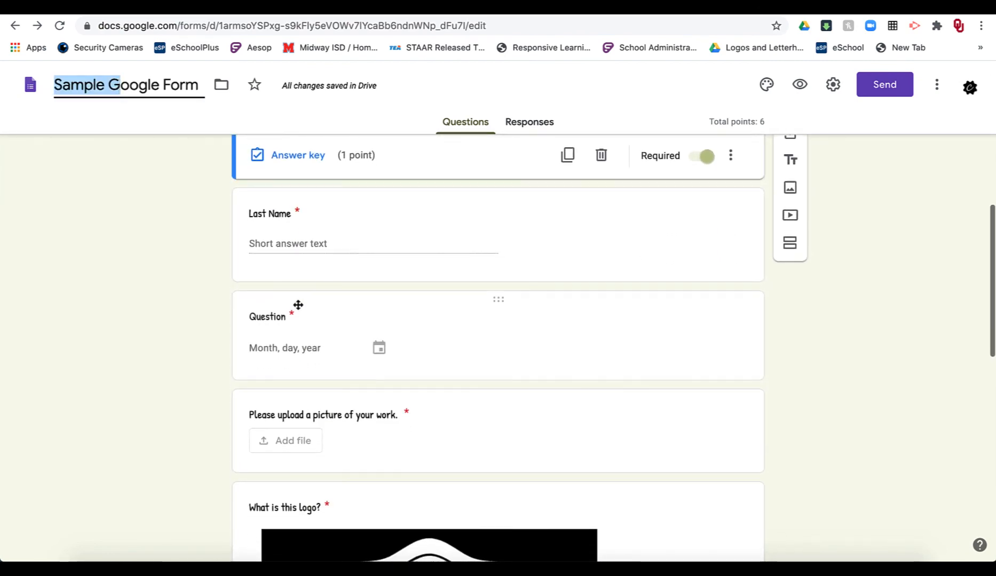
pyautogui.click(298, 264)
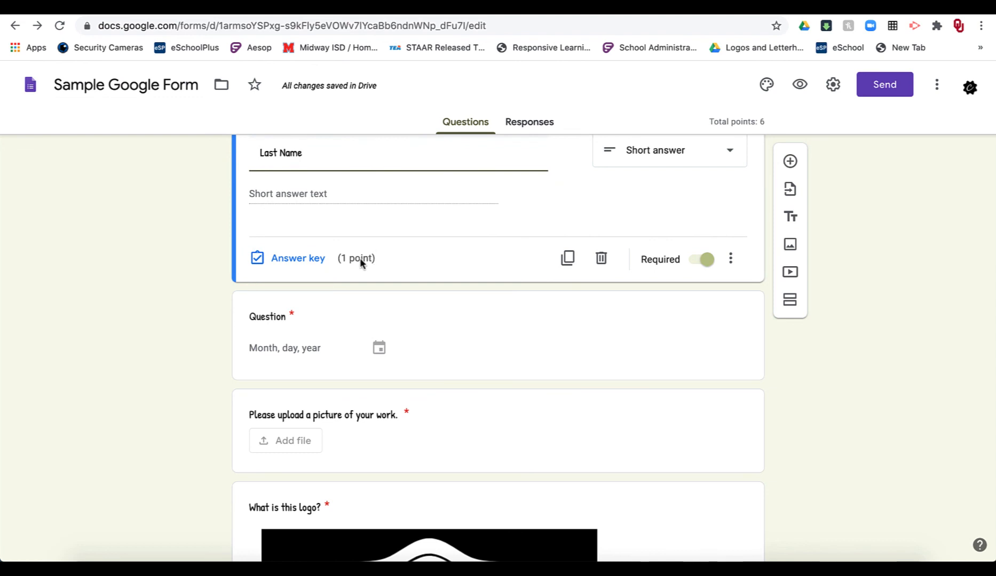
pyautogui.scroll(-1, 740, 263)
pyautogui.scroll(-2, 740, 260)
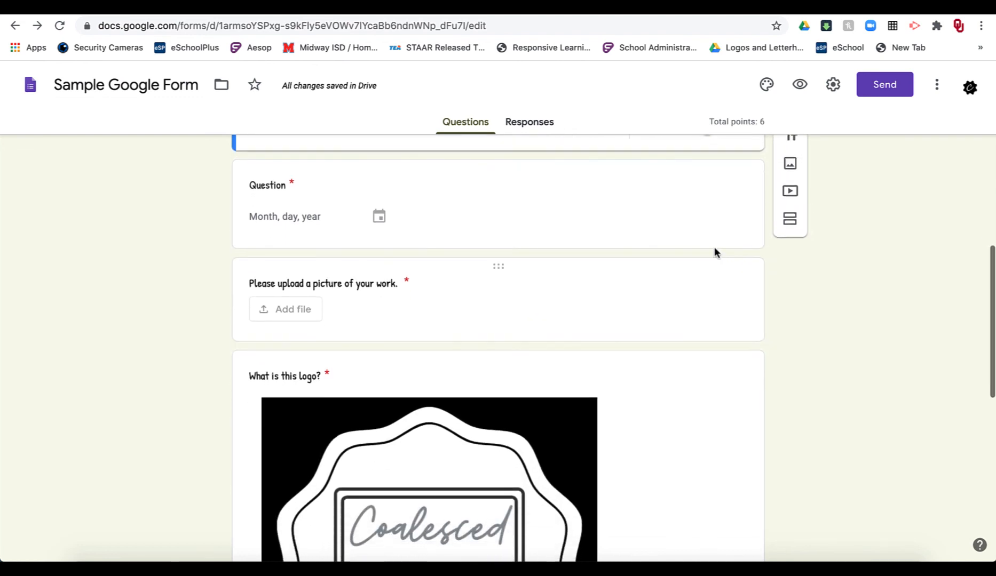
pyautogui.click(714, 246)
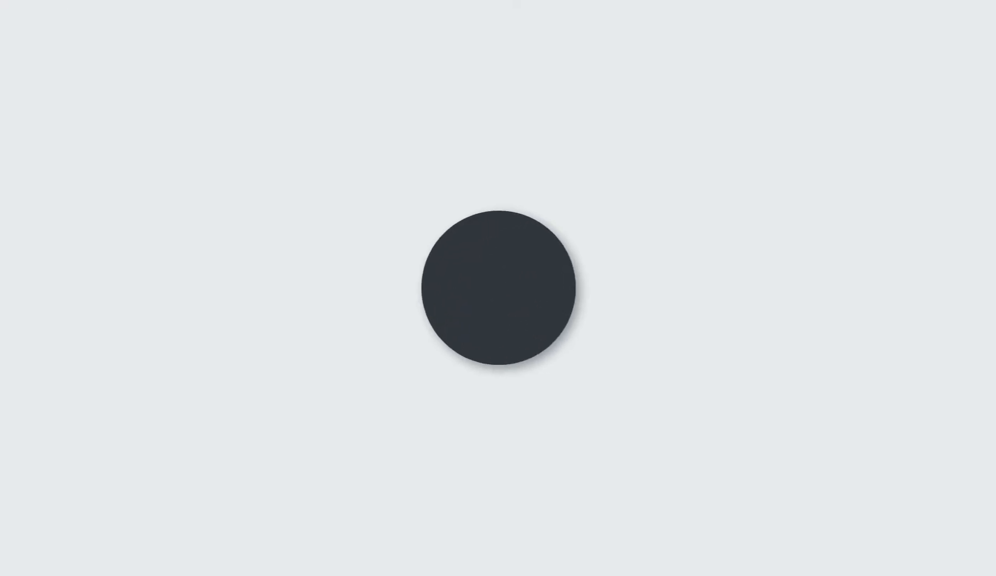